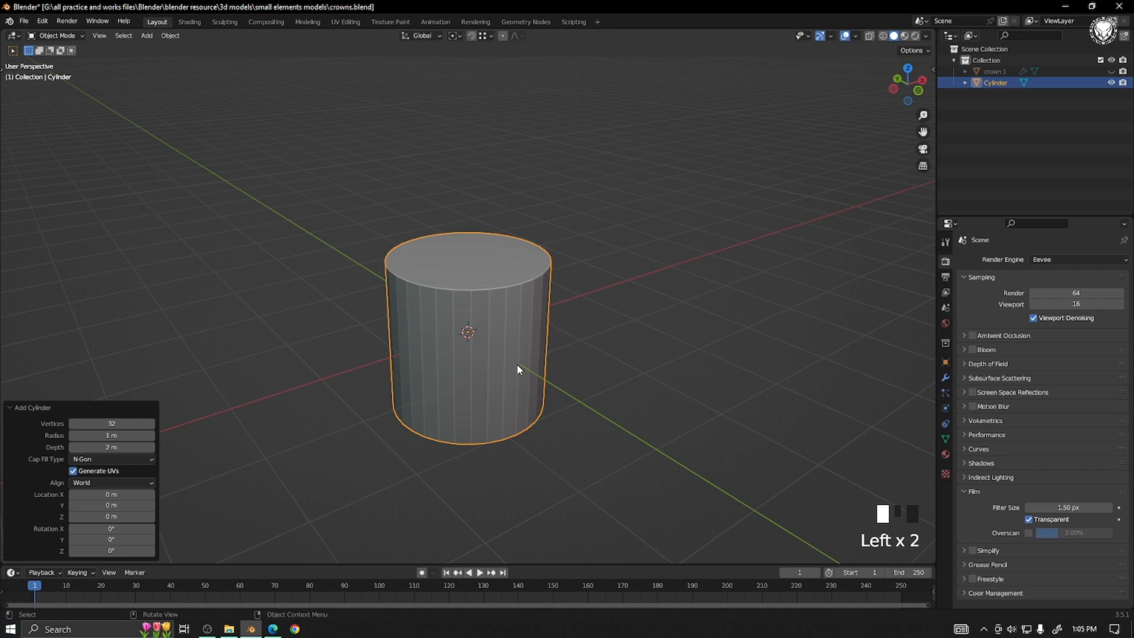
Delete the cylinder's top and bottom cap faces in Edit Mode.
{"action": "left_click", "coordinate": [532, 360]}
{"action": "left_click", "coordinate": [526, 359]}
{"action": "key", "text": "Tab"}
{"action": "key", "text": "1"}
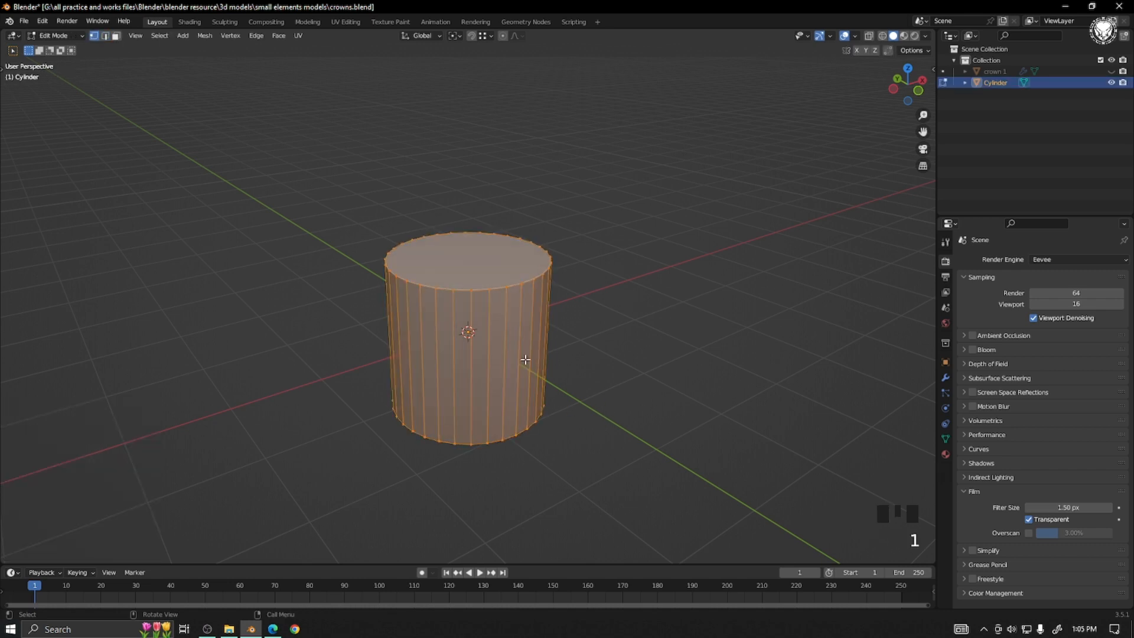
{"action": "key", "text": "KP_7"}
{"action": "scroll", "coordinate": [525, 360], "scroll_direction": "up", "scroll_amount": 3}
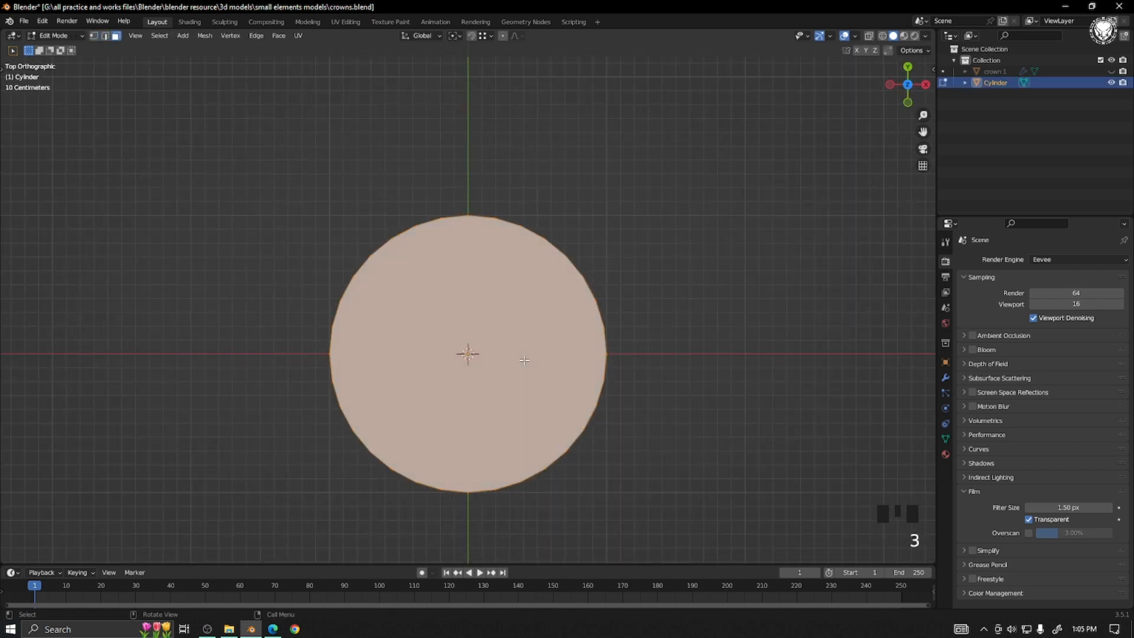
{"action": "key", "text": "alt+z"}
{"action": "key", "text": "x"}
{"action": "left_click", "coordinate": [509, 388]}
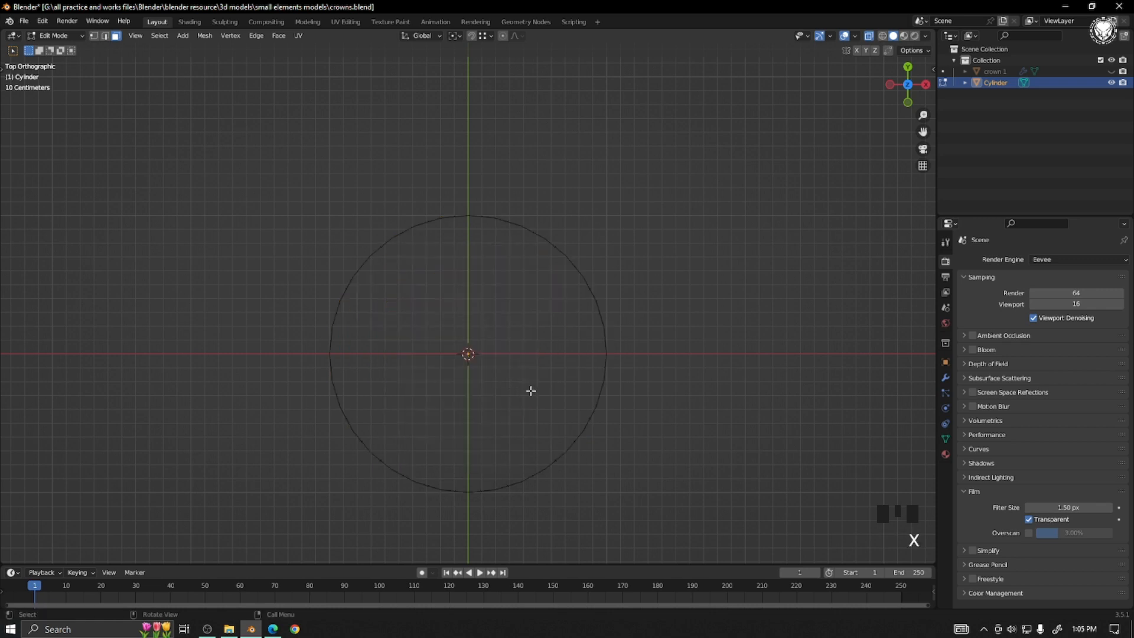
Split the 3D viewport into two side-by-side views and hide the overlays in the new view, showing the cylinder in perspective.
{"action": "left_click_drag", "start_coordinate": [3, 30], "coordinate": [371, 291]}
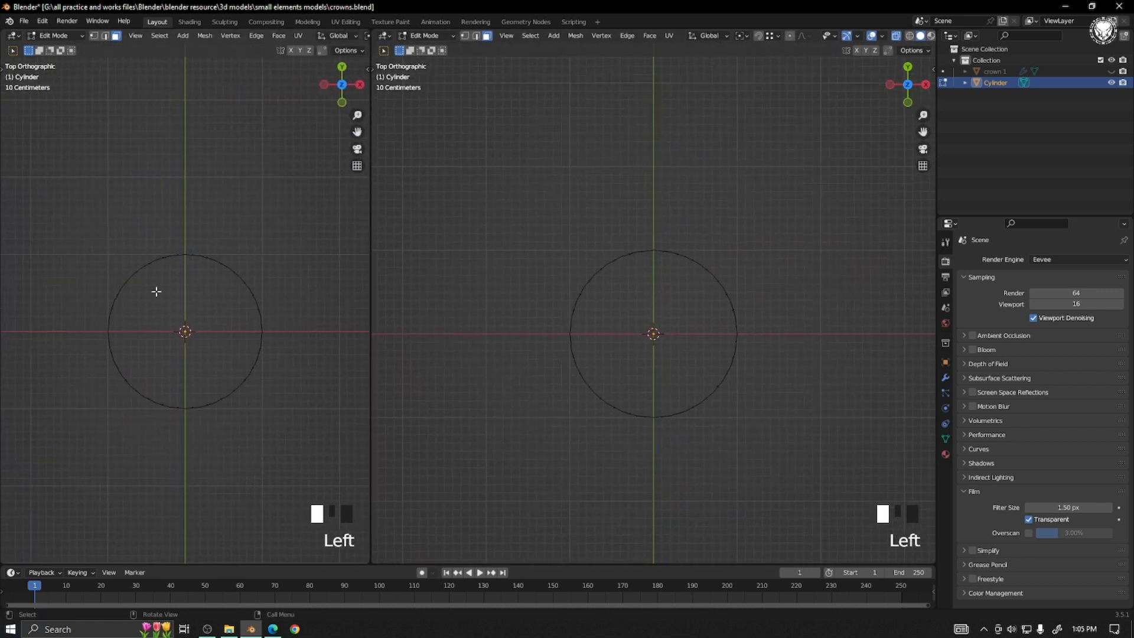
{"action": "middle_click_drag", "start_coordinate": [157, 292], "coordinate": [280, 344]}
{"action": "key", "text": "shift+alt+z"}
{"action": "scroll", "coordinate": [289, 366], "scroll_direction": "up", "scroll_amount": 1}
Delete the cylinder wall except for a curved segment four faces wide at the front, working from the top view.
{"action": "scroll", "coordinate": [289, 357], "scroll_direction": "down", "scroll_amount": 2}
{"action": "middle_click_drag", "start_coordinate": [674, 341], "coordinate": [705, 330]}
{"action": "key", "text": "KP_7"}
{"action": "scroll", "coordinate": [703, 333], "scroll_direction": "up", "scroll_amount": 3}
{"action": "key", "text": "1"}
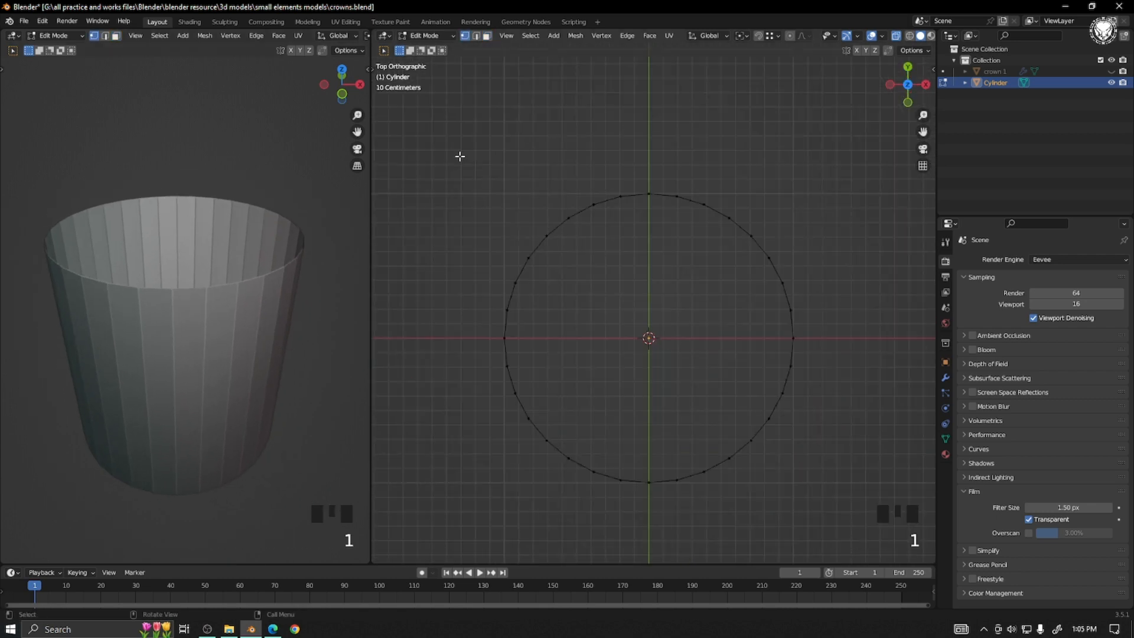
{"action": "left_click_drag", "start_coordinate": [460, 157], "coordinate": [871, 356]}
{"action": "left_click_drag", "start_coordinate": [465, 358], "coordinate": [646, 535]}
{"action": "left_click_drag", "start_coordinate": [715, 323], "coordinate": [874, 433], "text": "shift"}
{"action": "scroll", "coordinate": [794, 469], "scroll_direction": "up", "scroll_amount": 2}
{"action": "middle_click_drag", "start_coordinate": [797, 471], "coordinate": [718, 376], "text": "shift"}
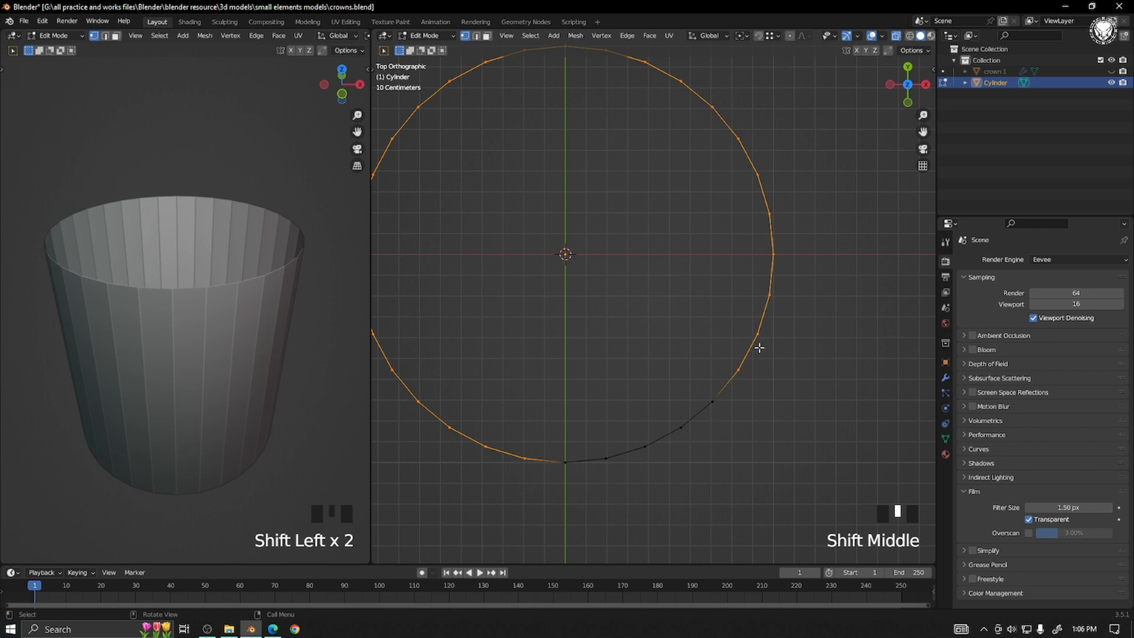
{"action": "key", "text": "x"}
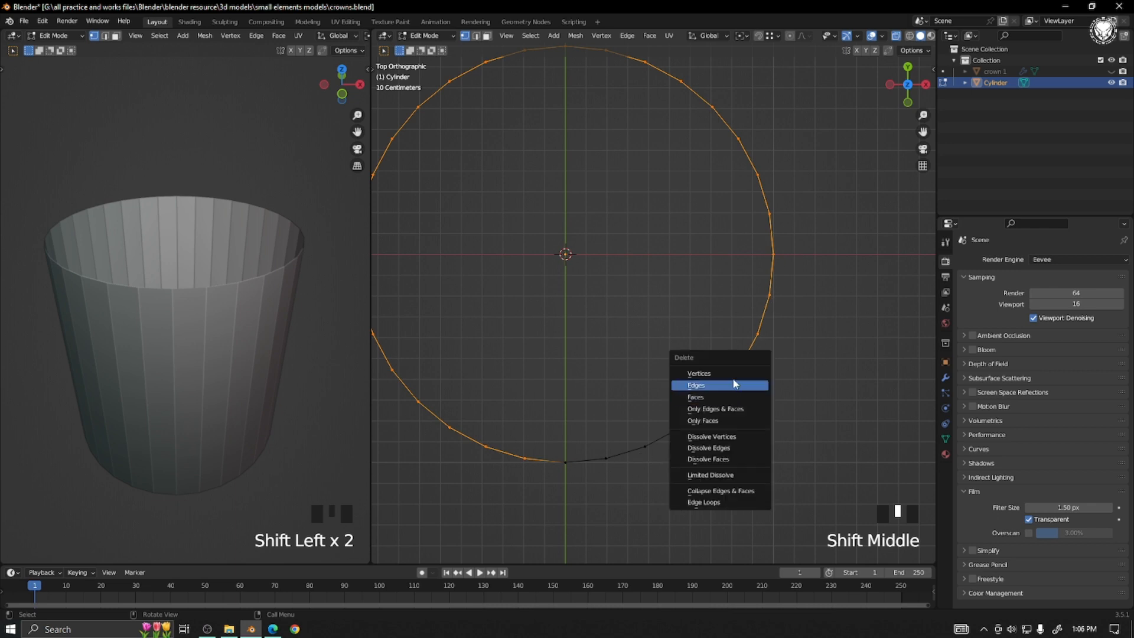
{"action": "left_click", "coordinate": [734, 384]}
Add one centred horizontal loop cut across the remaining curved wall segment.
{"action": "middle_click_drag", "start_coordinate": [699, 474], "coordinate": [697, 402]}
{"action": "scroll", "coordinate": [700, 402], "scroll_direction": "up", "scroll_amount": 2}
{"action": "scroll", "coordinate": [700, 403], "scroll_direction": "down", "scroll_amount": 2}
{"action": "key", "text": "2"}
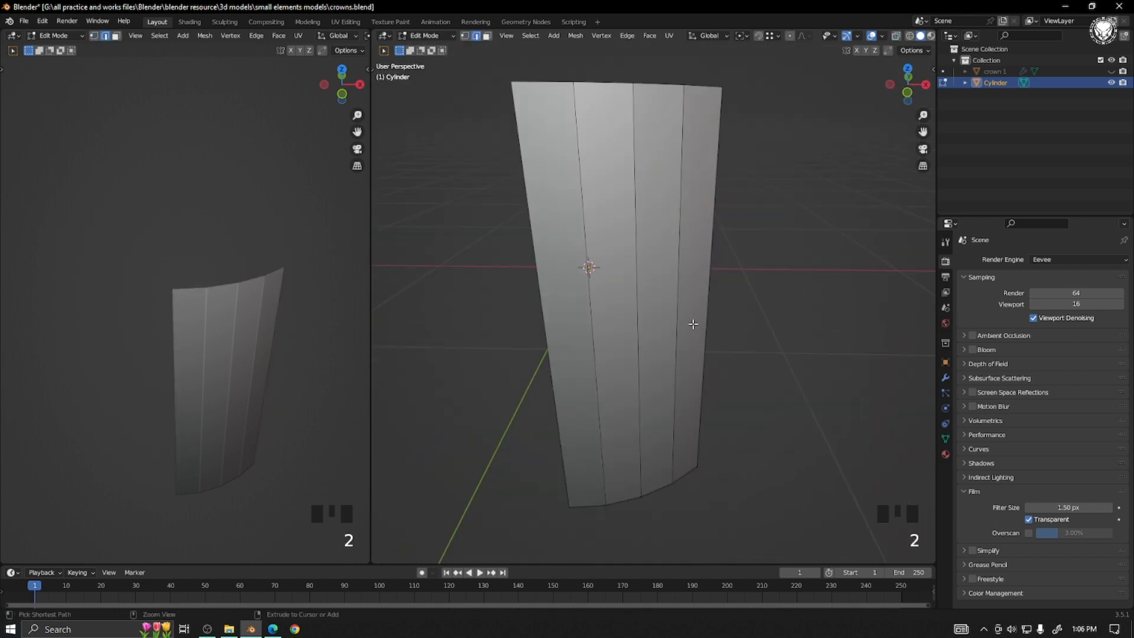
{"action": "key", "text": "ctrl+r"}
{"action": "left_click", "coordinate": [746, 356]}
{"action": "right_click", "coordinate": [746, 356]}
{"action": "scroll", "coordinate": [728, 366], "scroll_direction": "down", "scroll_amount": 1}
Bevel the new edge loop with 2 segments and a width of 0.85 m.
{"action": "key", "text": "ctrl+b"}
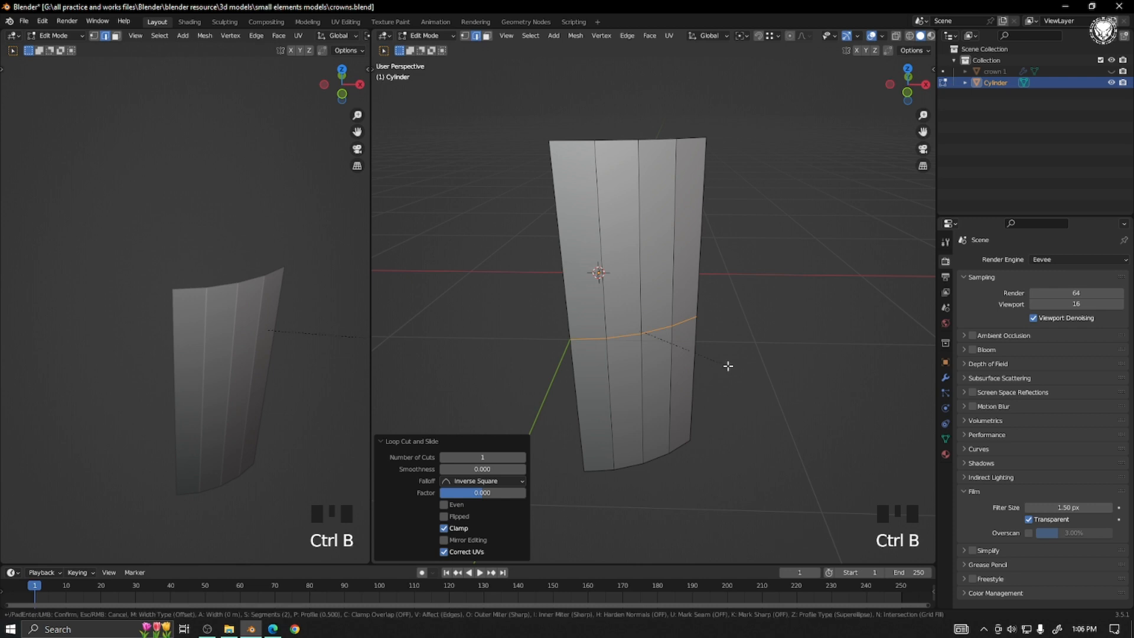
{"action": "left_click", "coordinate": [835, 463]}
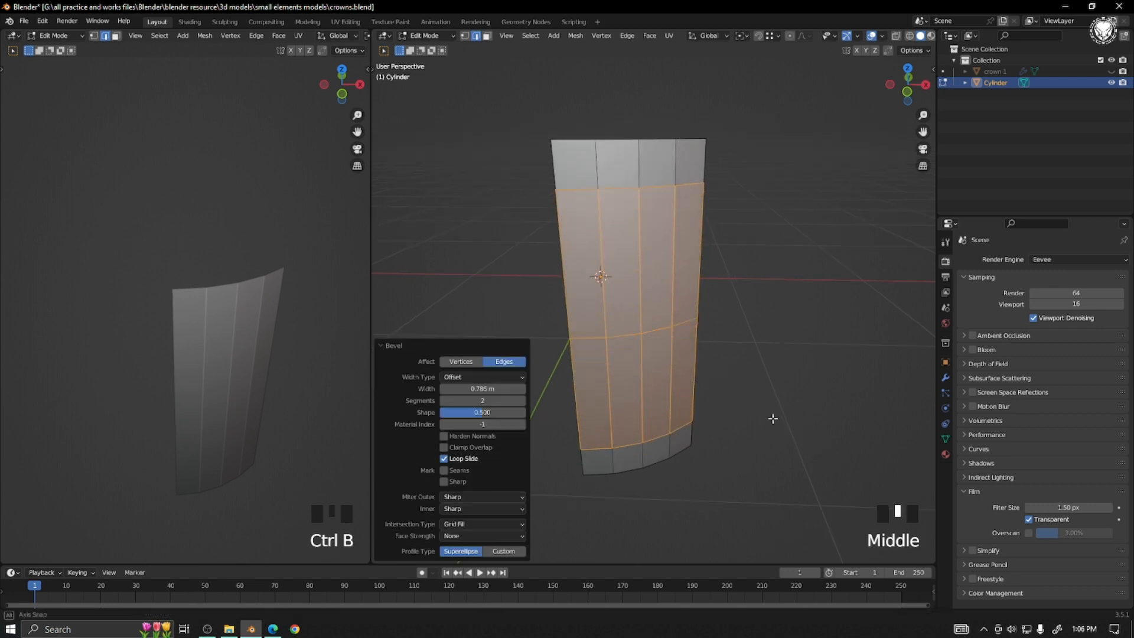
{"action": "mouse_move", "coordinate": [772, 415]}
{"action": "middle_mouse_down"}
{"action": "mouse_move", "coordinate": [745, 372]}
{"action": "mouse_move", "coordinate": [774, 433]}
{"action": "mouse_move", "coordinate": [797, 429]}
{"action": "mouse_move", "coordinate": [754, 414]}
{"action": "middle_mouse_up"}
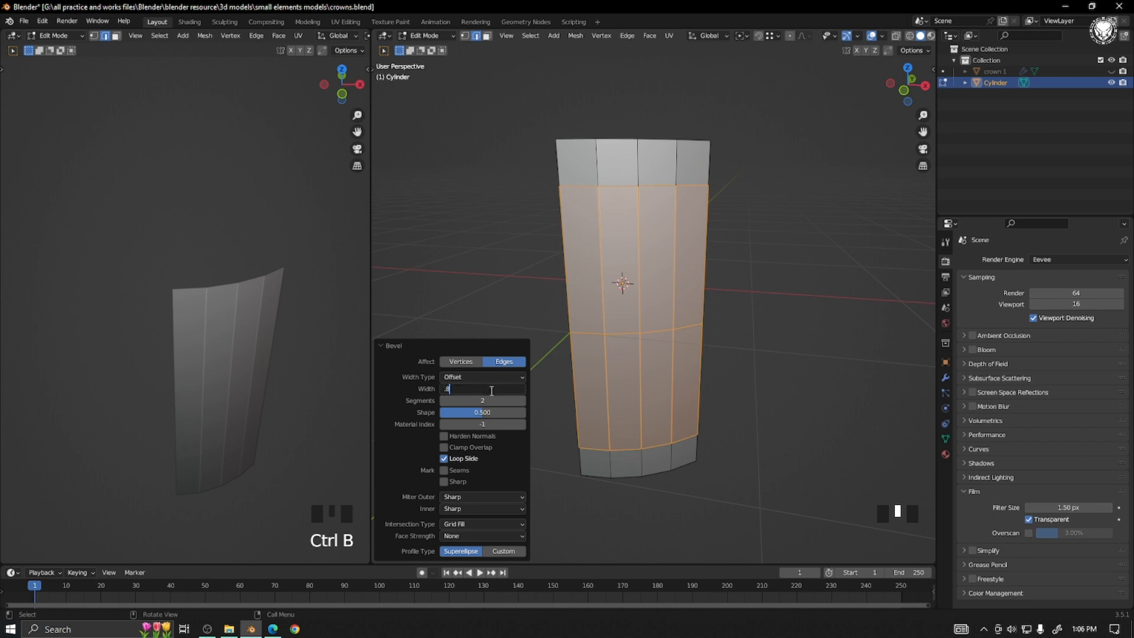
{"action": "left_click", "coordinate": [420, 446]}
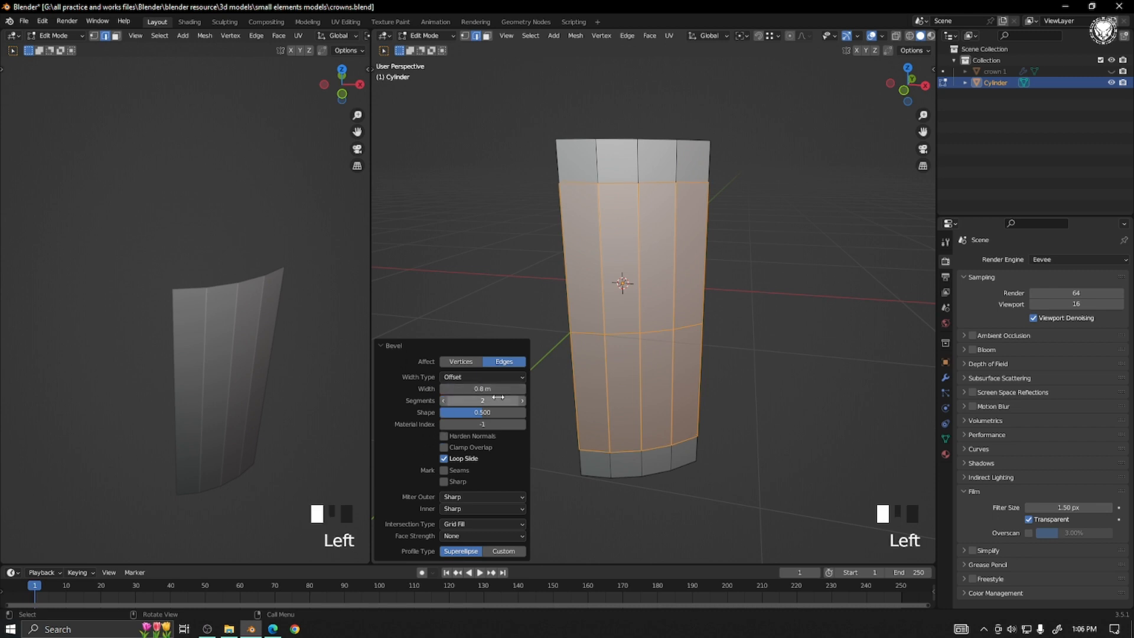
{"action": "left_click", "coordinate": [416, 466]}
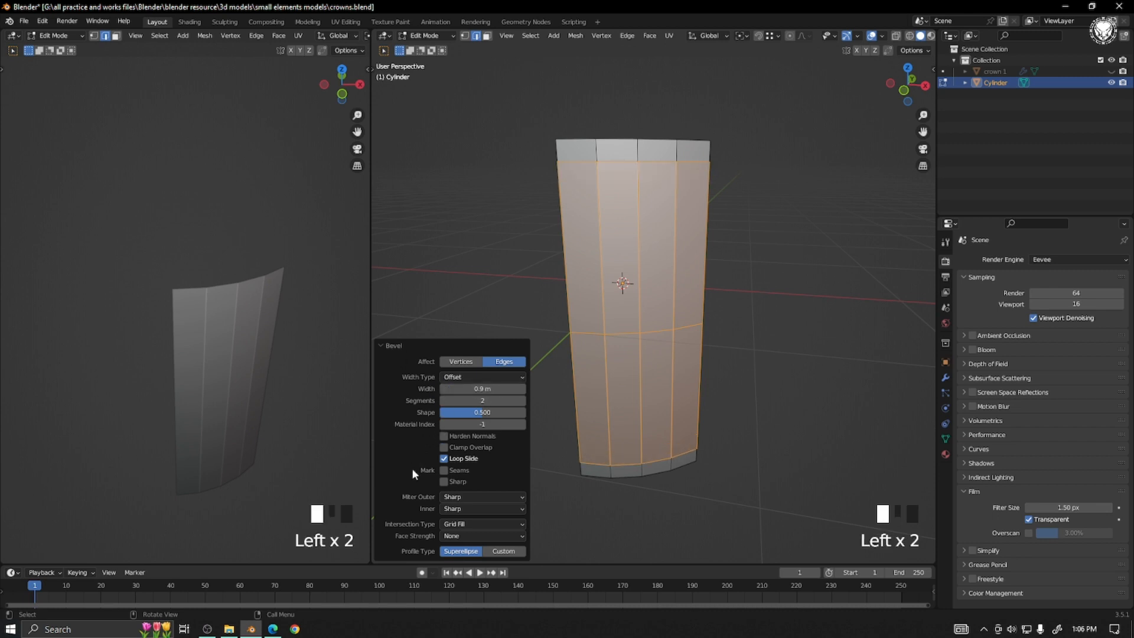
{"action": "left_click", "coordinate": [476, 390]}
{"action": "type", "text": ".85"}
{"action": "left_click", "coordinate": [398, 460]}
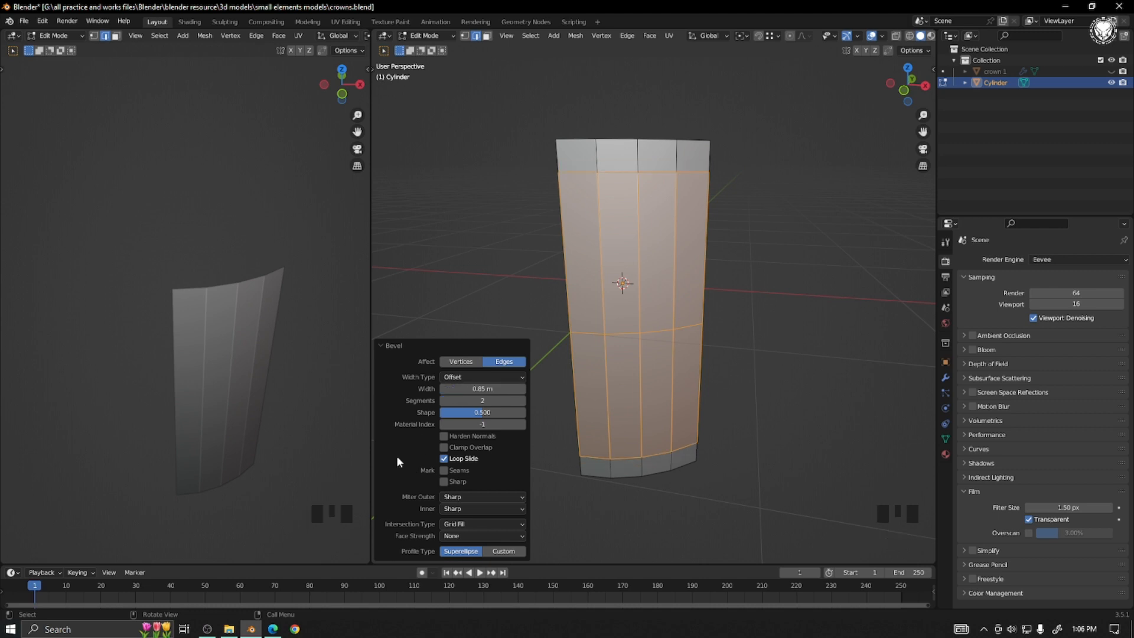
{"action": "left_click", "coordinate": [391, 349]}
Select the four faces in the segment's two middle columns between the bevelled edges, and set the transform pivot to 3D Cursor.
{"action": "key", "text": "3"}
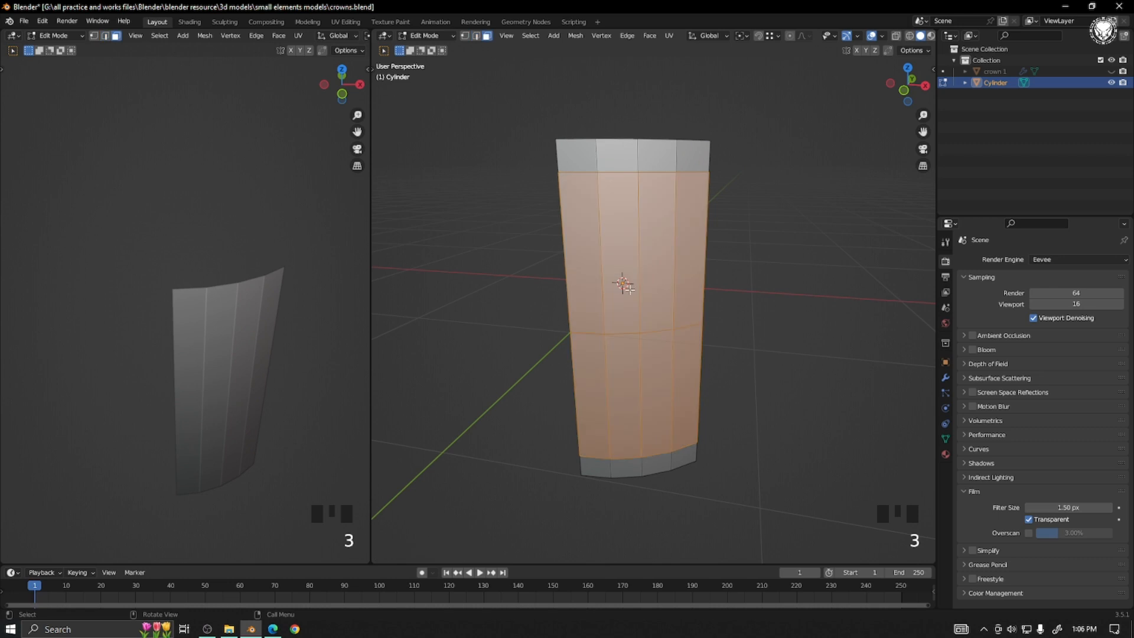
{"action": "left_click", "coordinate": [651, 358]}
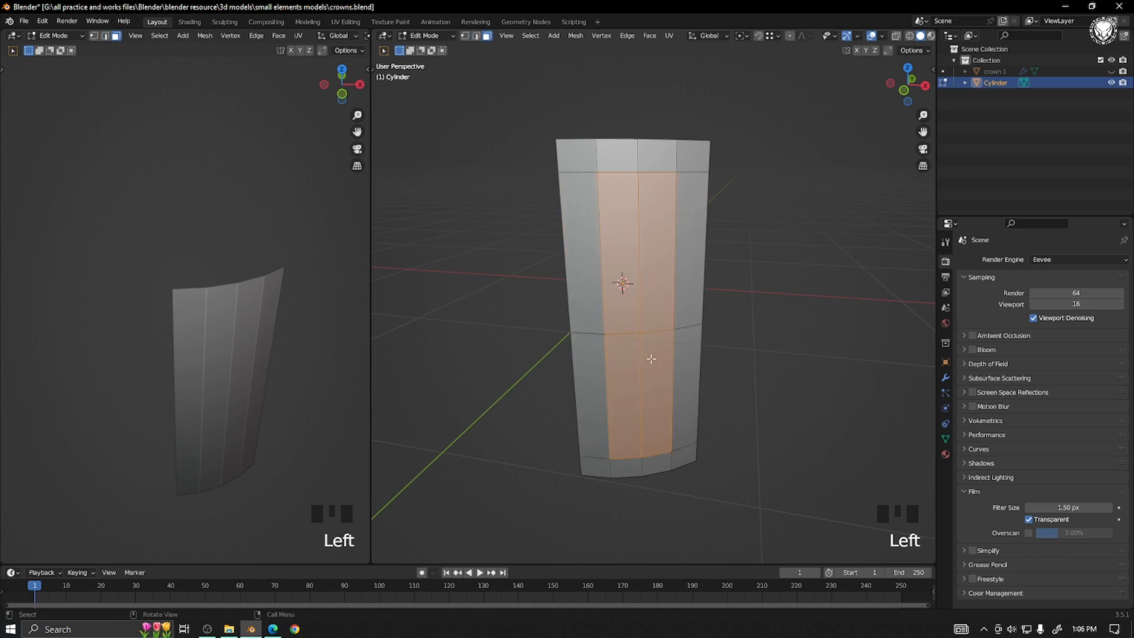
{"action": "left_click", "coordinate": [770, 39]}
{"action": "mouse_move", "coordinate": [743, 39]}
{"action": "left_click", "coordinate": [752, 62]}
Scale the selected middle faces outward by about 1.11 in X and Y, locking the Z axis.
{"action": "middle_click_drag", "start_coordinate": [630, 238], "coordinate": [693, 294]}
{"action": "key", "text": "s"}
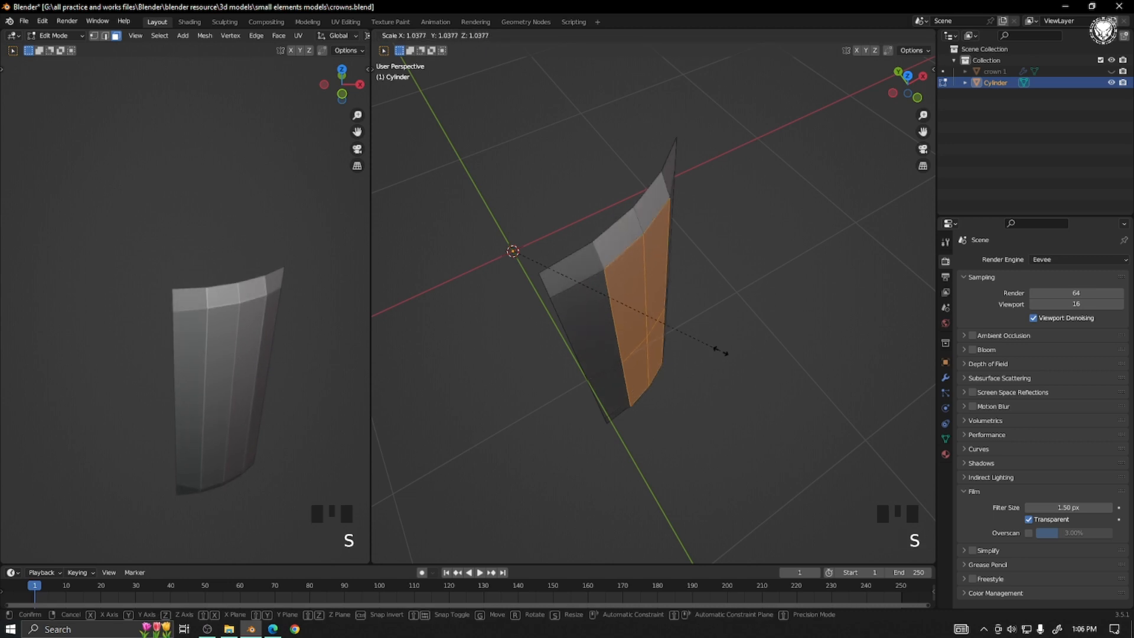
{"action": "key", "text": "shift+z"}
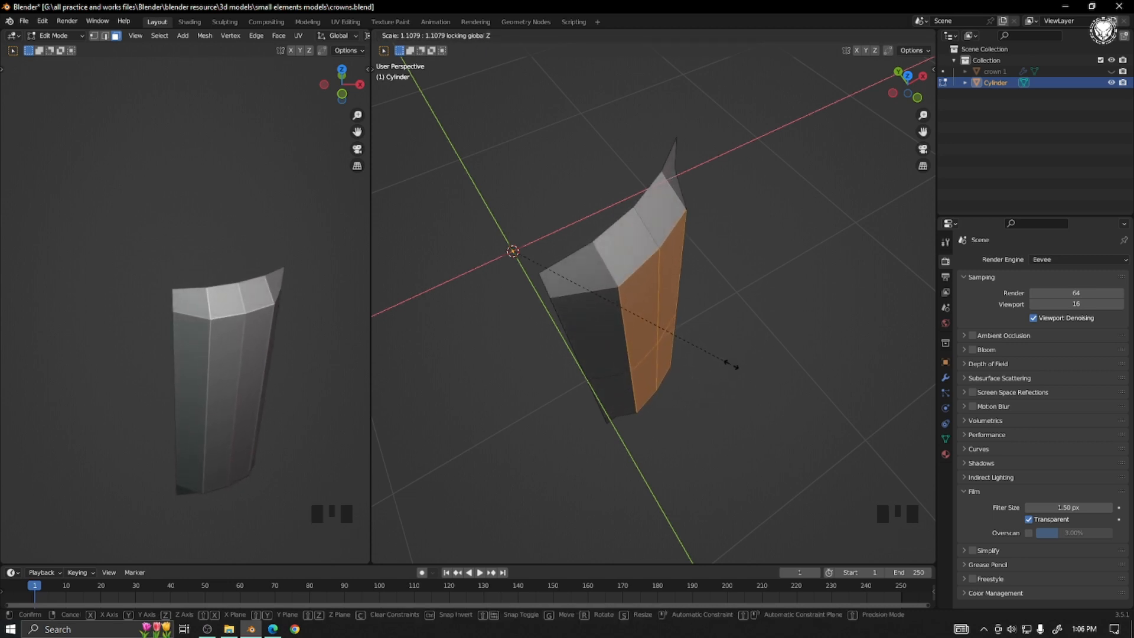
{"action": "left_click", "coordinate": [736, 370]}
{"action": "middle_click_drag", "start_coordinate": [734, 372], "coordinate": [497, 367]}
{"action": "key", "text": "ctrl+shift+z"}
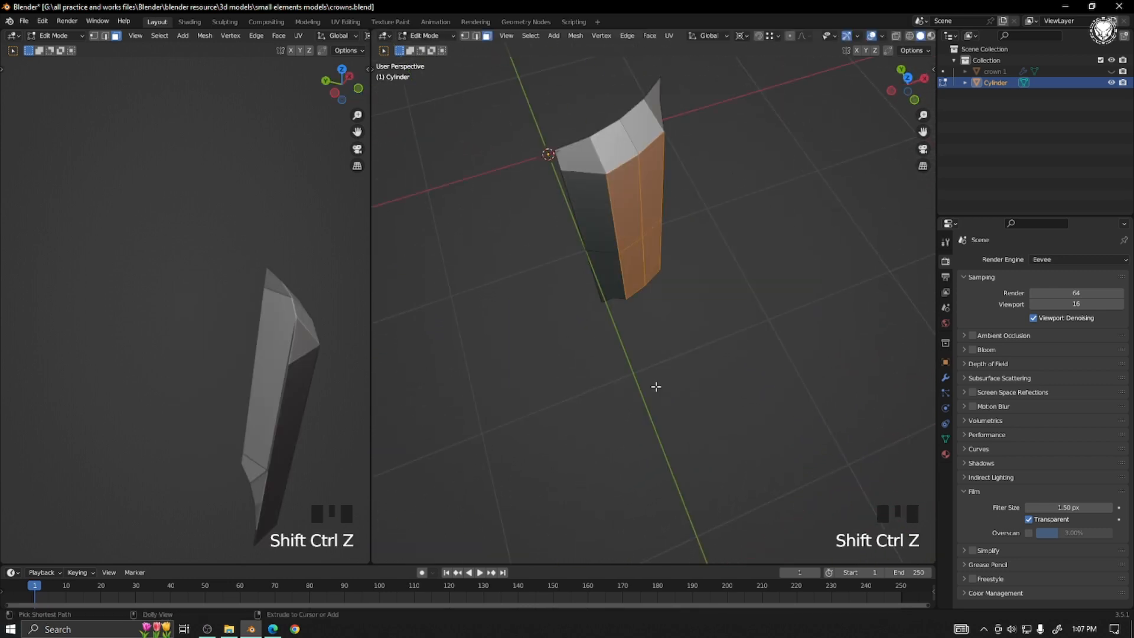
Scale the raised middle faces slightly farther outward in X and Y, keeping their height locked.
{"action": "middle_click_drag", "start_coordinate": [662, 381], "coordinate": [621, 355]}
{"action": "middle_click_drag", "start_coordinate": [305, 397], "coordinate": [296, 463]}
{"action": "scroll", "coordinate": [301, 415], "scroll_direction": "down", "scroll_amount": 2}
{"action": "key", "text": "KP_7"}
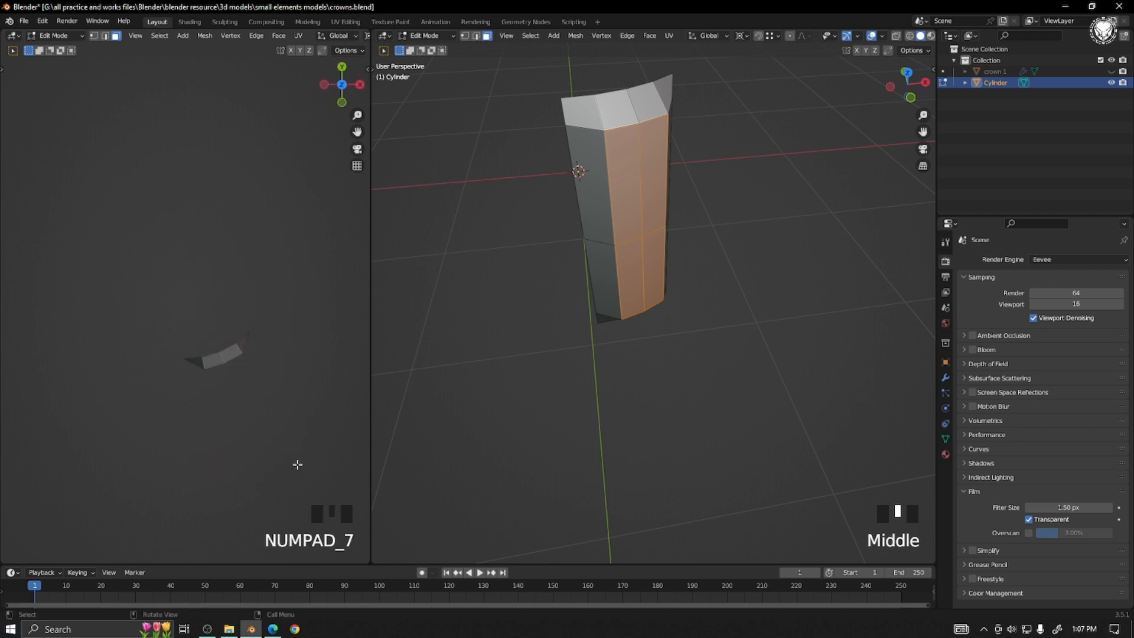
{"action": "key", "text": "s"}
{"action": "key", "text": "shift+z"}
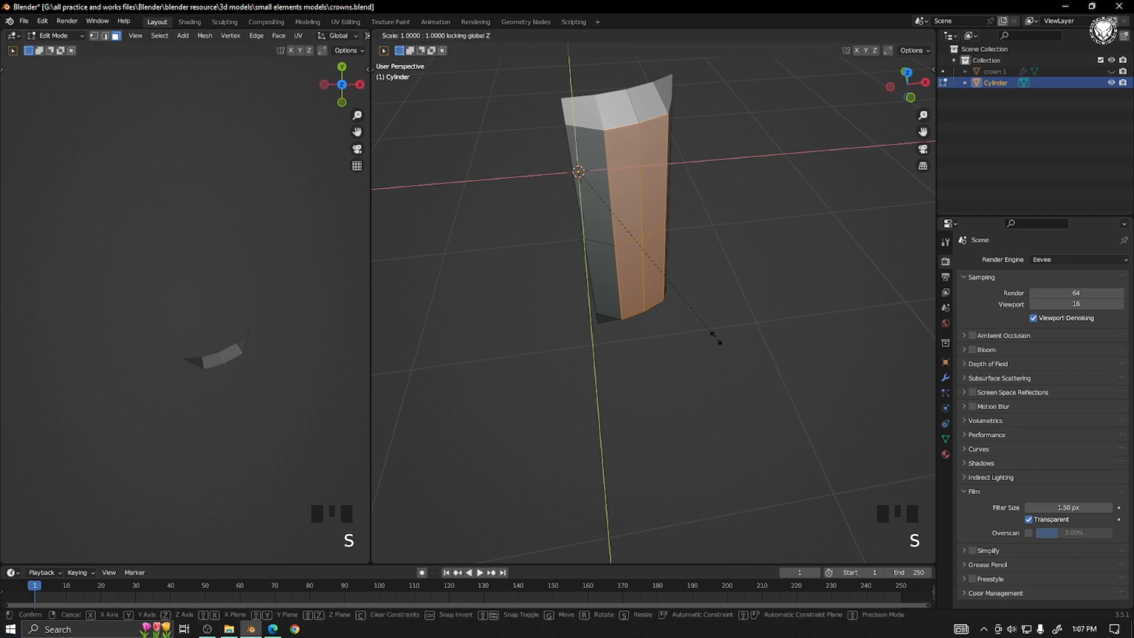
{"action": "left_click", "coordinate": [716, 349]}
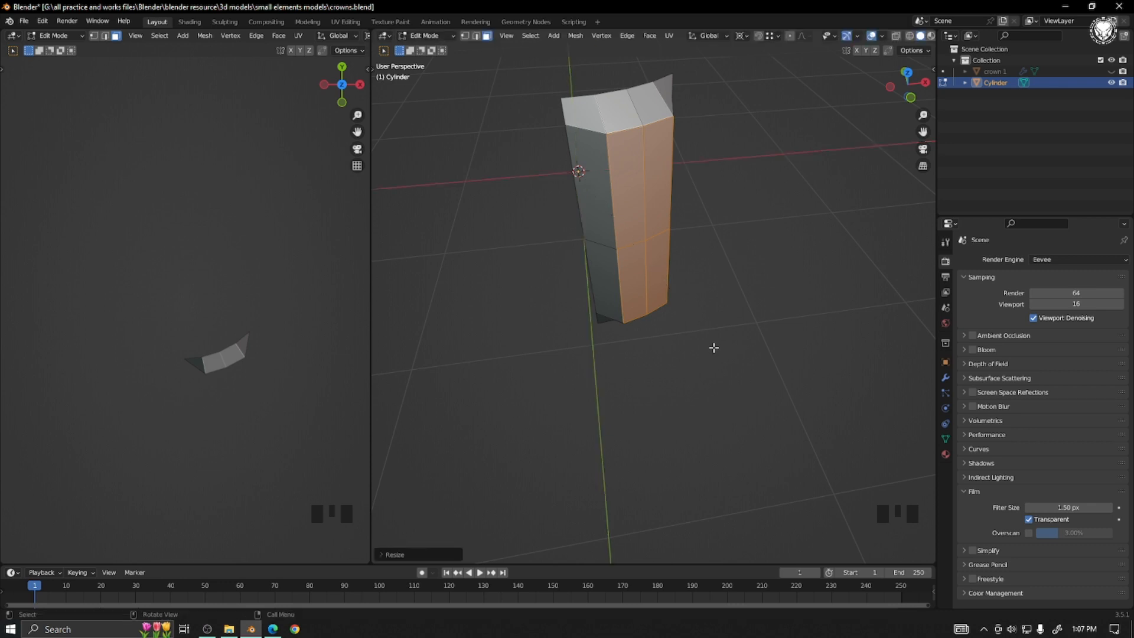
{"action": "middle_click_drag", "start_coordinate": [713, 347], "coordinate": [756, 496]}
{"action": "key", "text": "alt+z"}
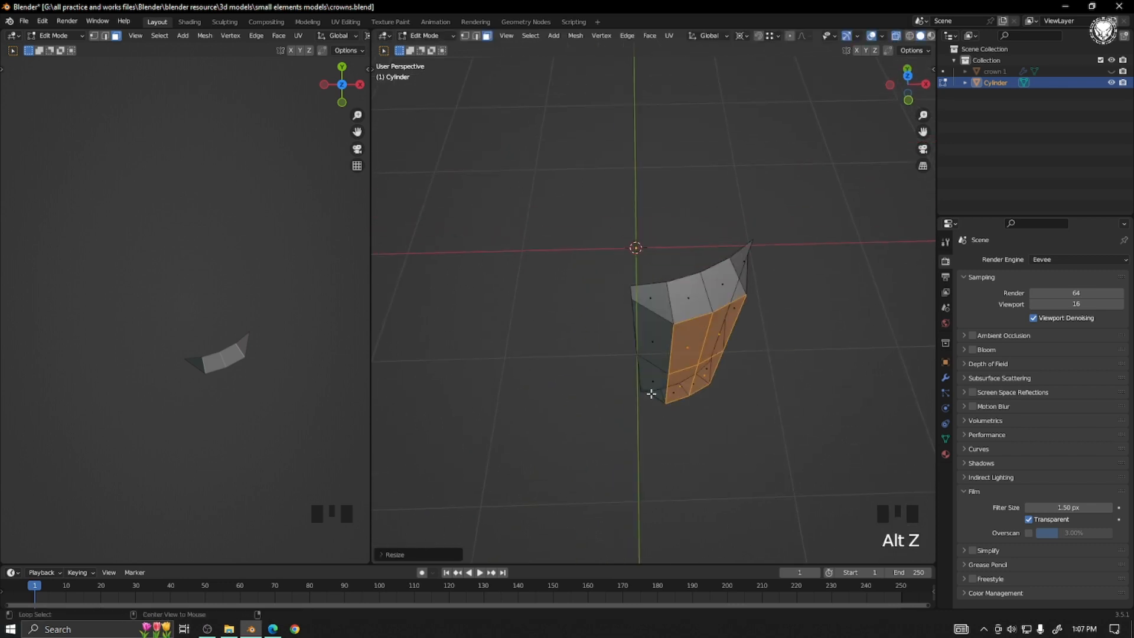
{"action": "key", "text": "alt+z"}
Select the whole panel segment and sweep it around the Z axis with the Spin tool.
{"action": "left_click", "coordinate": [416, 308]}
{"action": "key", "text": "t"}
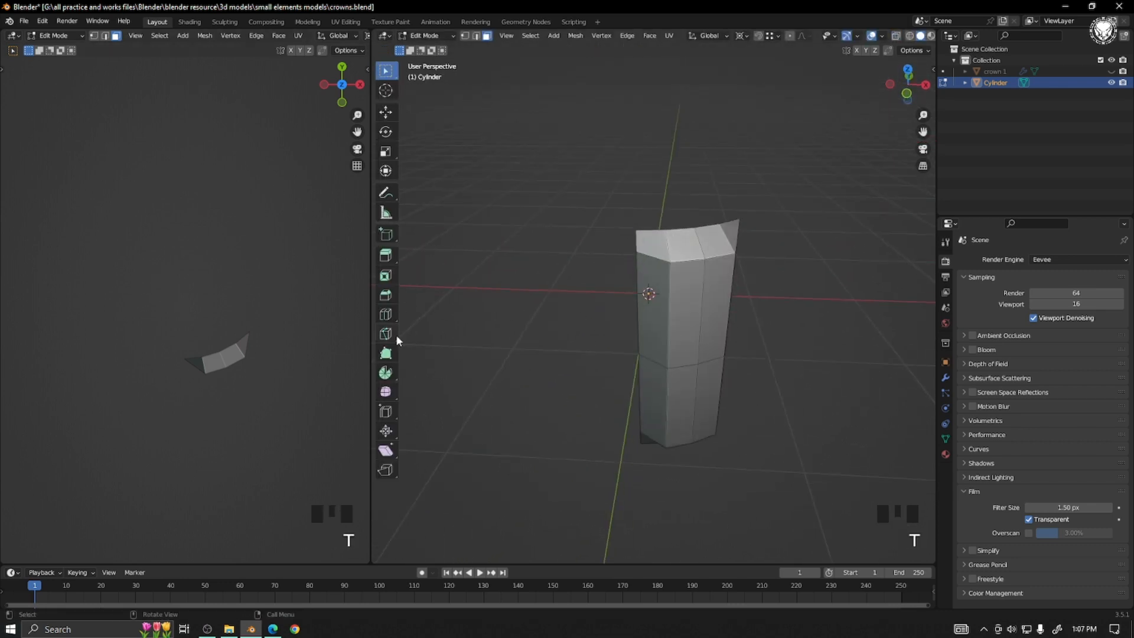
{"action": "key", "text": "a"}
{"action": "left_click", "coordinate": [386, 372]}
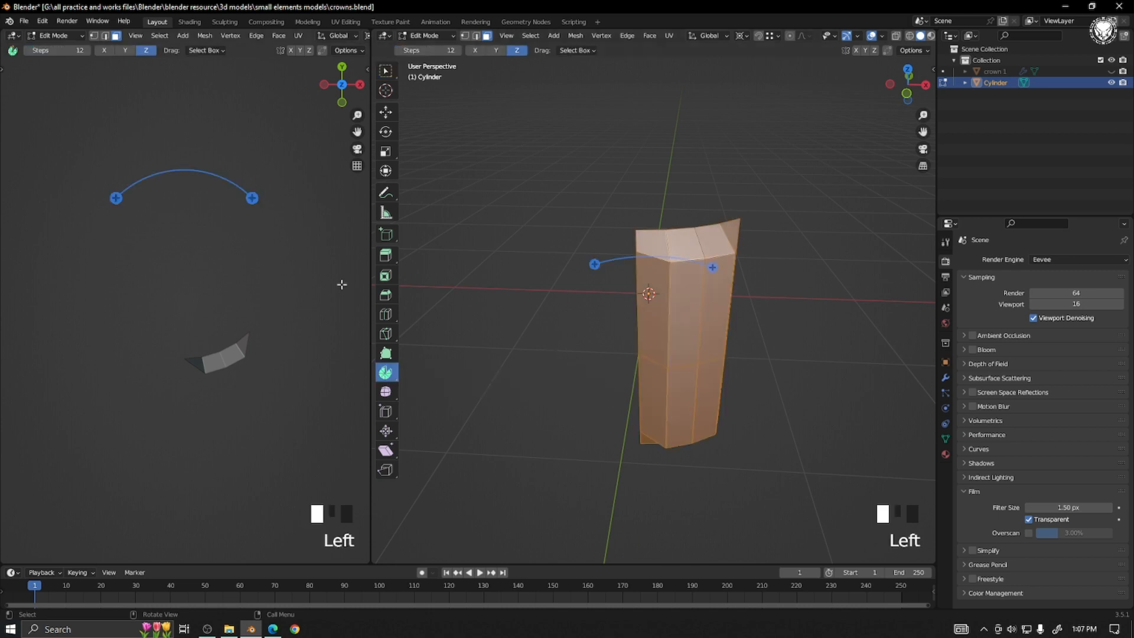
{"action": "left_click_drag", "start_coordinate": [253, 198], "coordinate": [116, 318]}
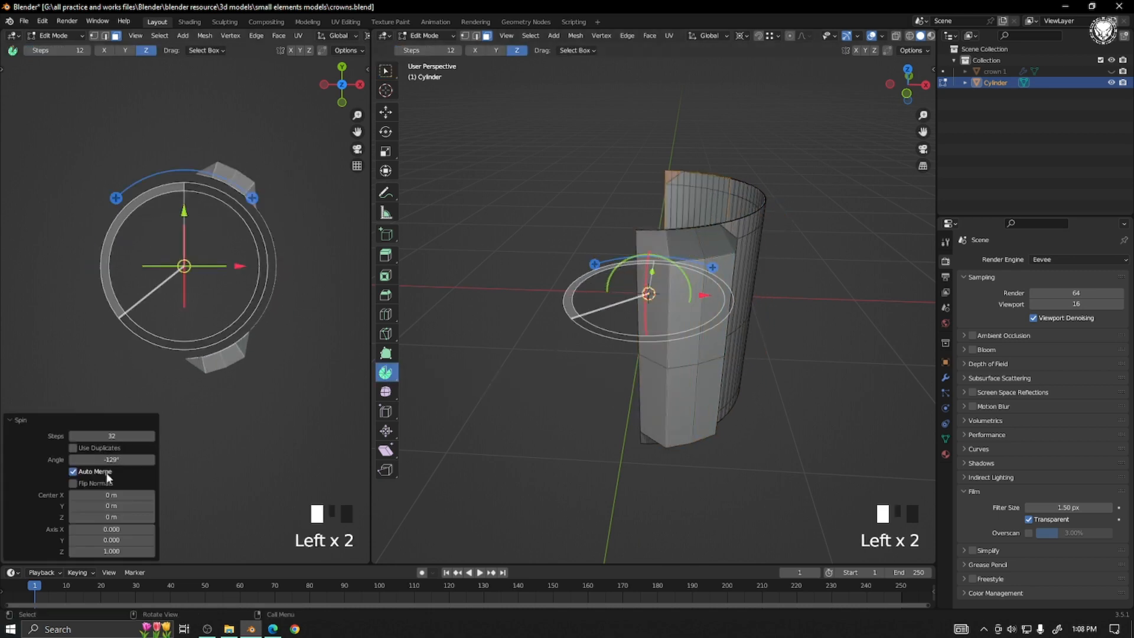
Set the spin to use duplicates with 8 steps and an angle of 360°.
{"action": "left_click", "coordinate": [94, 452]}
{"action": "left_click", "coordinate": [111, 460]}
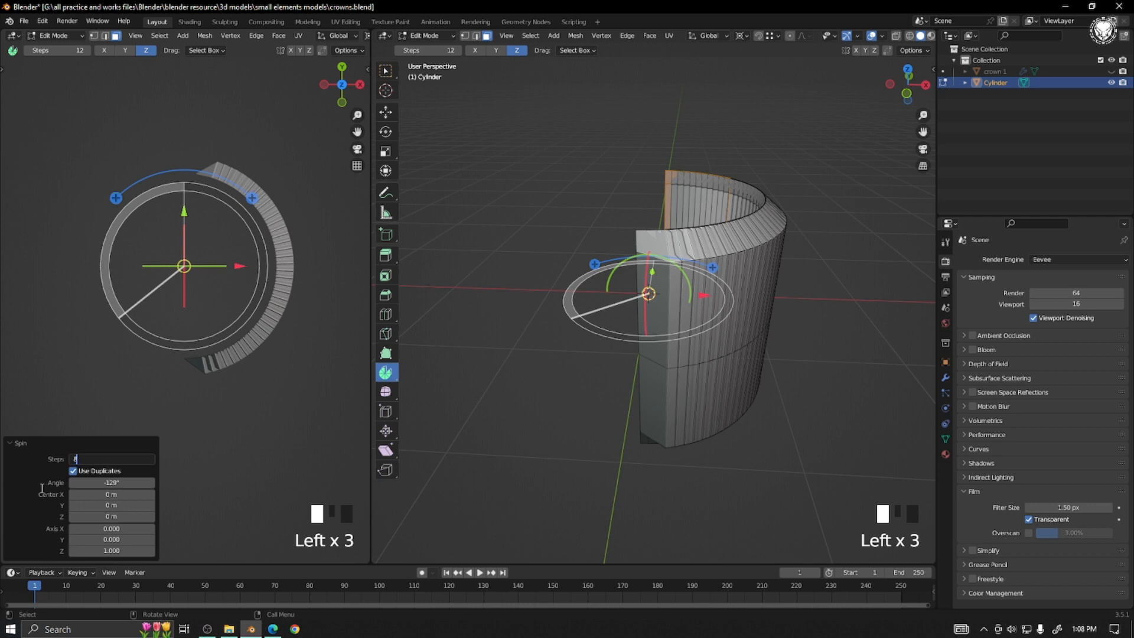
{"action": "left_click", "coordinate": [112, 481]}
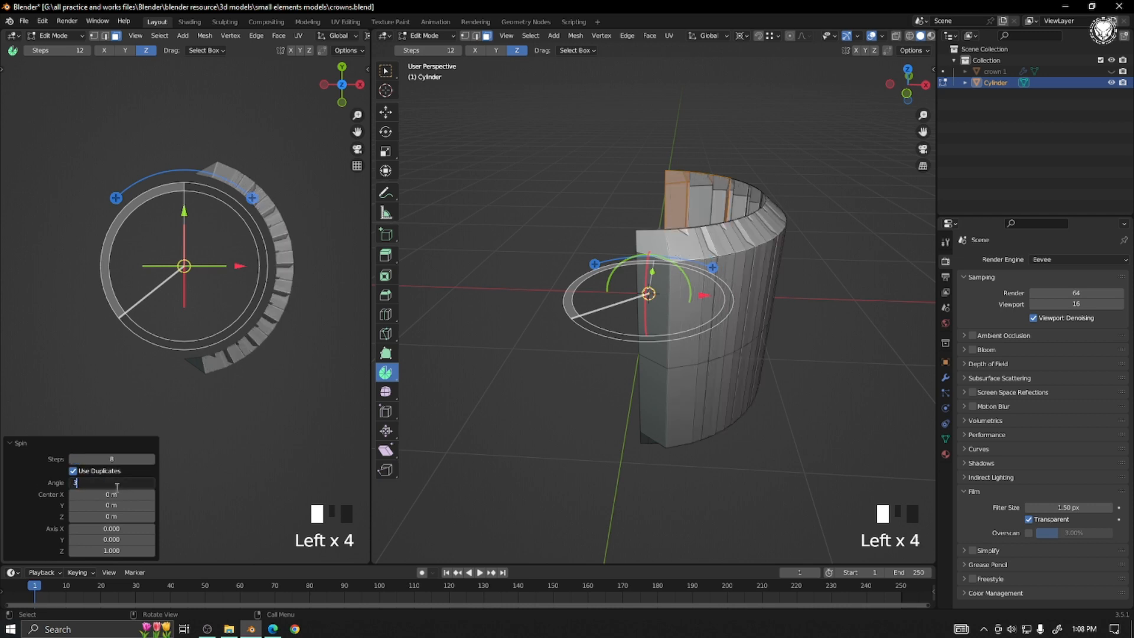
{"action": "key", "text": "Return"}
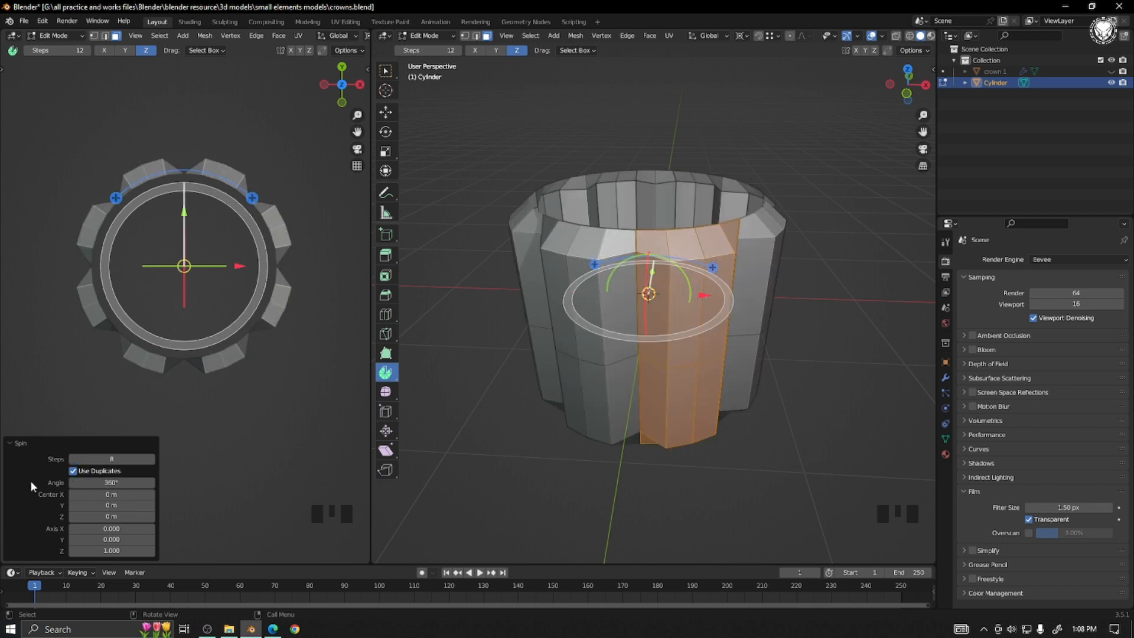
{"action": "left_click", "coordinate": [18, 444]}
Merge all of the ring's vertices by distance to join the duplicated panels.
{"action": "middle_click_drag", "start_coordinate": [454, 388], "coordinate": [648, 409]}
{"action": "key", "text": "a"}
{"action": "key", "text": "m"}
{"action": "left_click", "coordinate": [648, 407]}
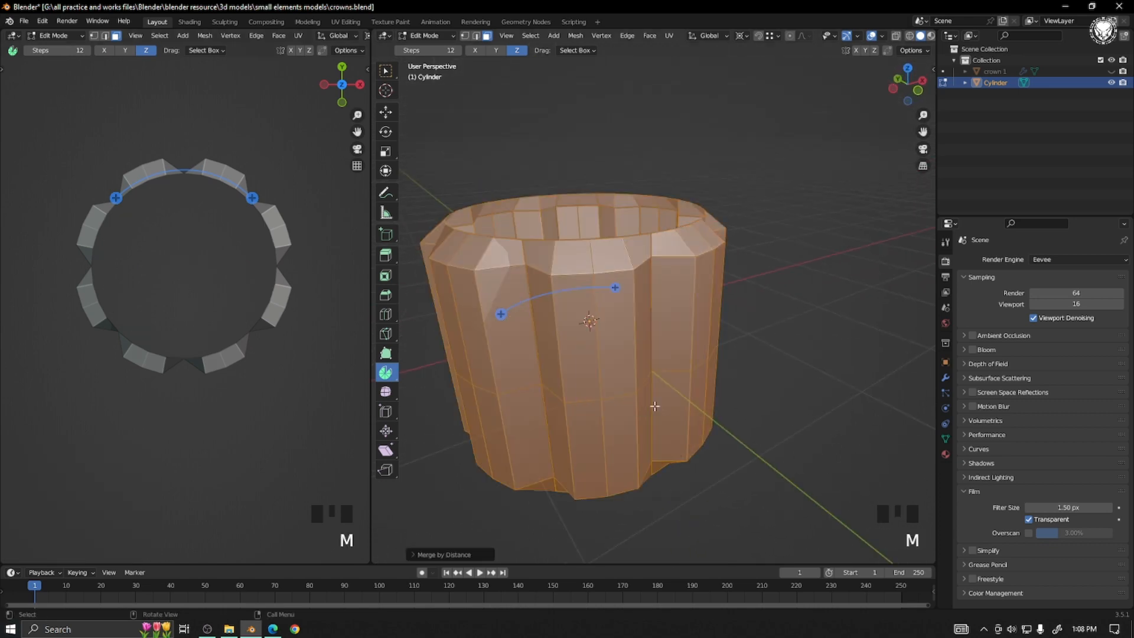
Clear the mesh selection and switch from the Spin tool back to box selection.
{"action": "left_click", "coordinate": [790, 391]}
{"action": "middle_click_drag", "start_coordinate": [790, 392], "coordinate": [671, 450]}
{"action": "scroll", "coordinate": [501, 180], "scroll_direction": "up", "scroll_amount": 2}
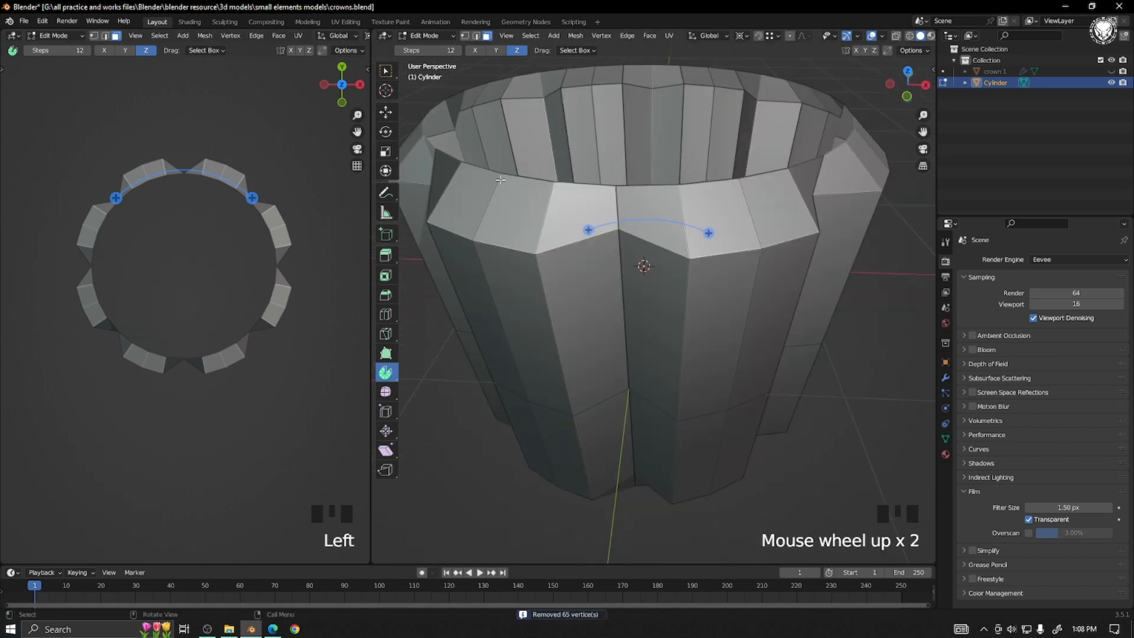
{"action": "left_click", "coordinate": [385, 71]}
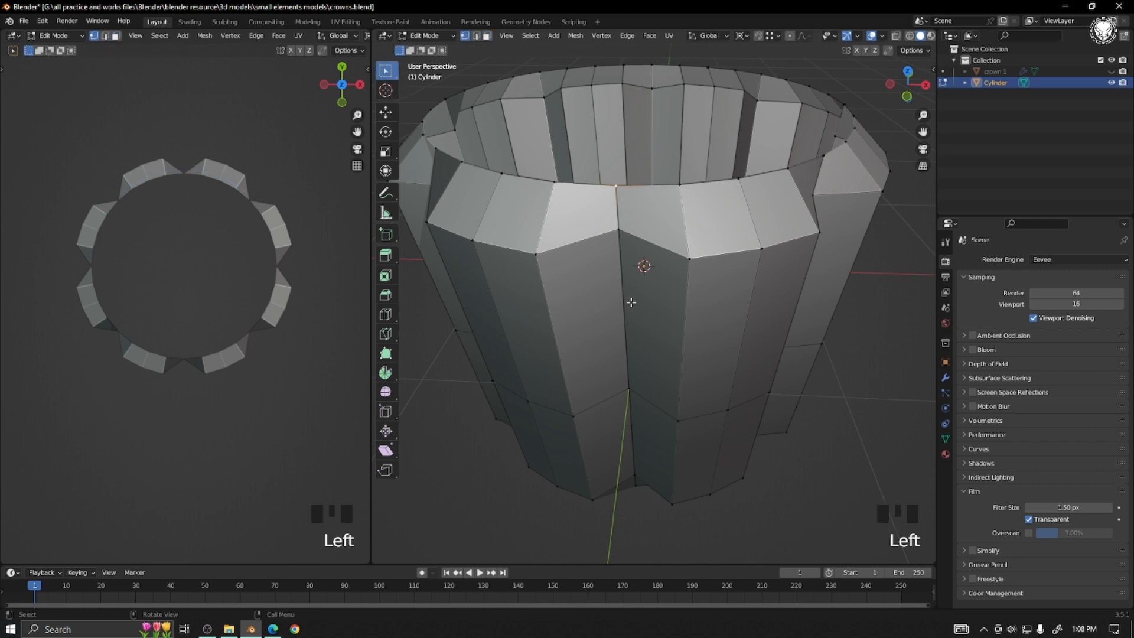
{"action": "key", "text": "g"}
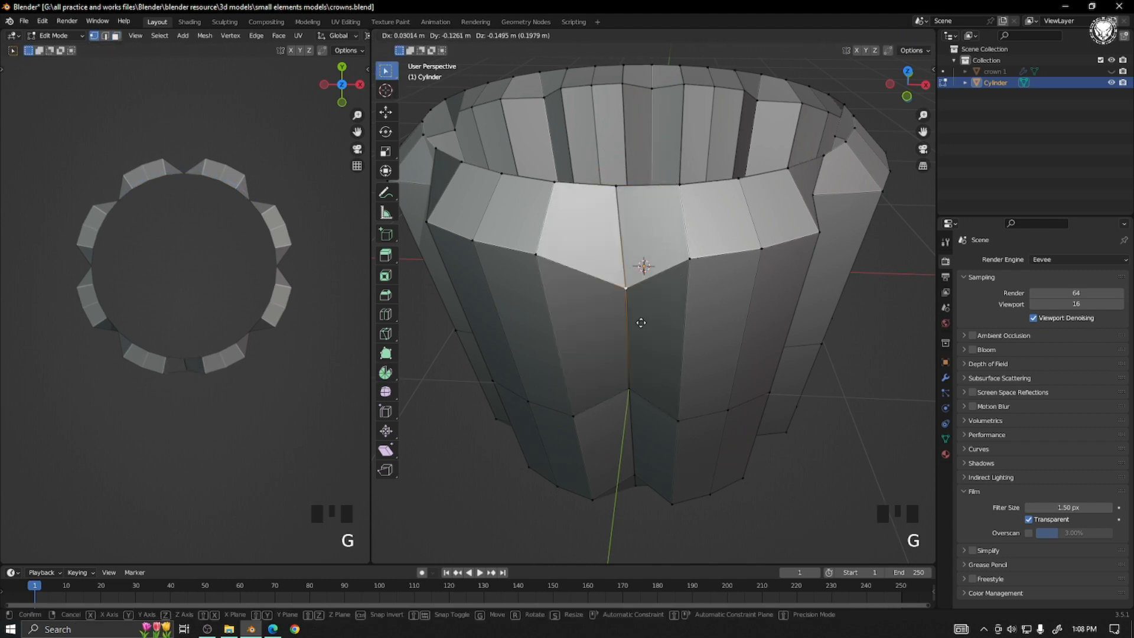
{"action": "left_click", "coordinate": [627, 399]}
{"action": "key", "text": "g"}
{"action": "right_click", "coordinate": [628, 388]}
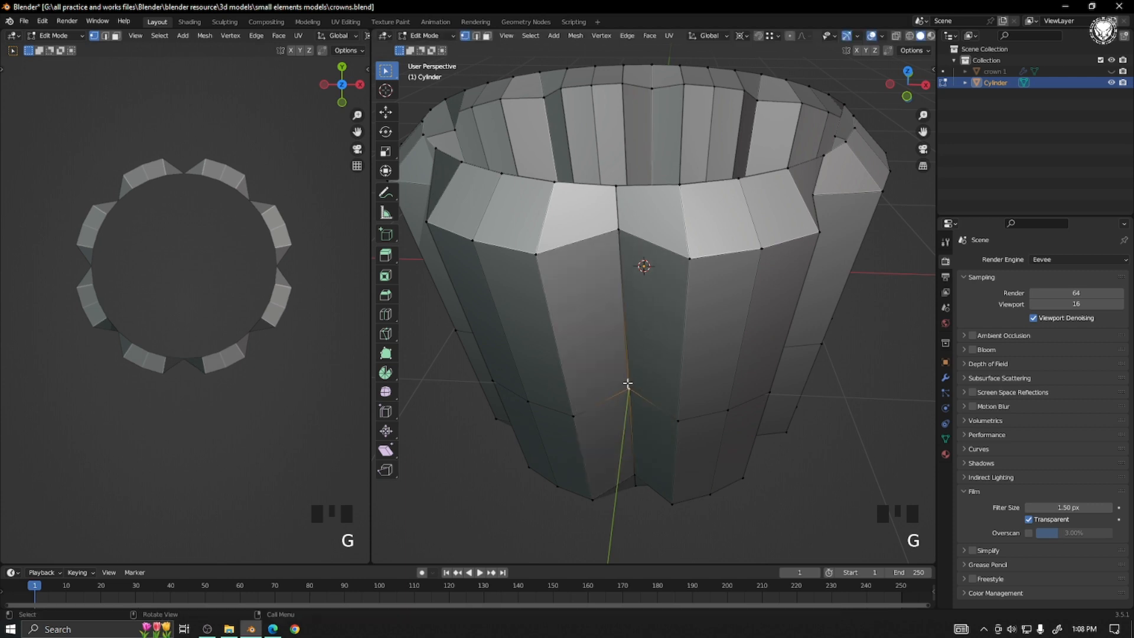
{"action": "middle_click_drag", "start_coordinate": [721, 364], "coordinate": [578, 369]}
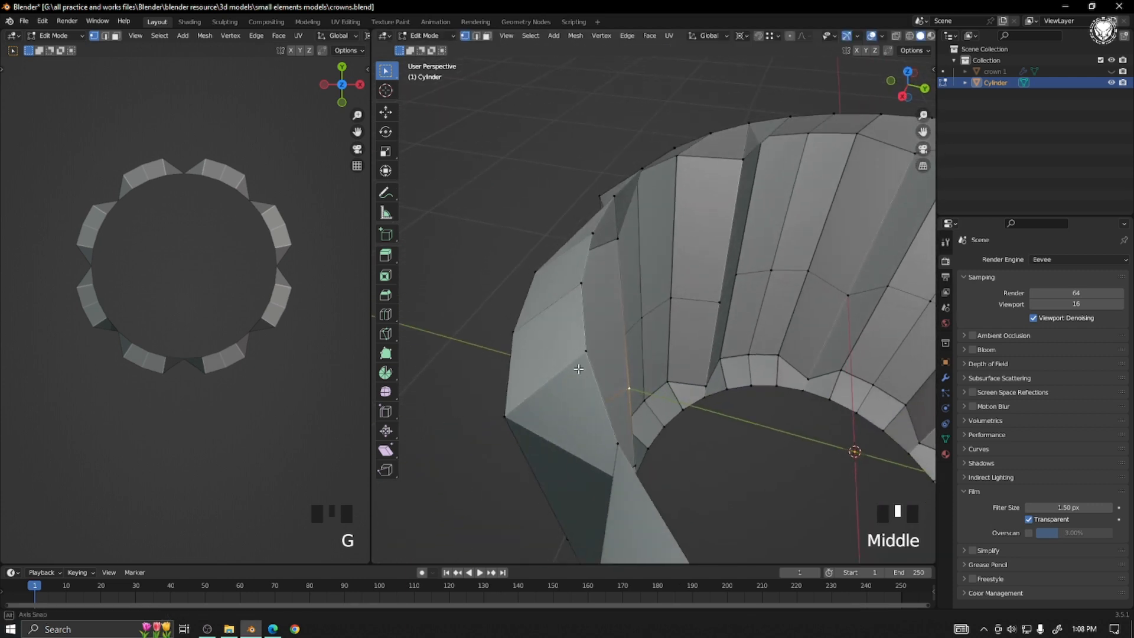
Select the ring's upper and lower opening edge loops and scale them inward to about 0.93 in X and Y only.
{"action": "left_click", "coordinate": [596, 409], "text": "alt"}
{"action": "scroll", "coordinate": [643, 405], "scroll_direction": "down", "scroll_amount": 2}
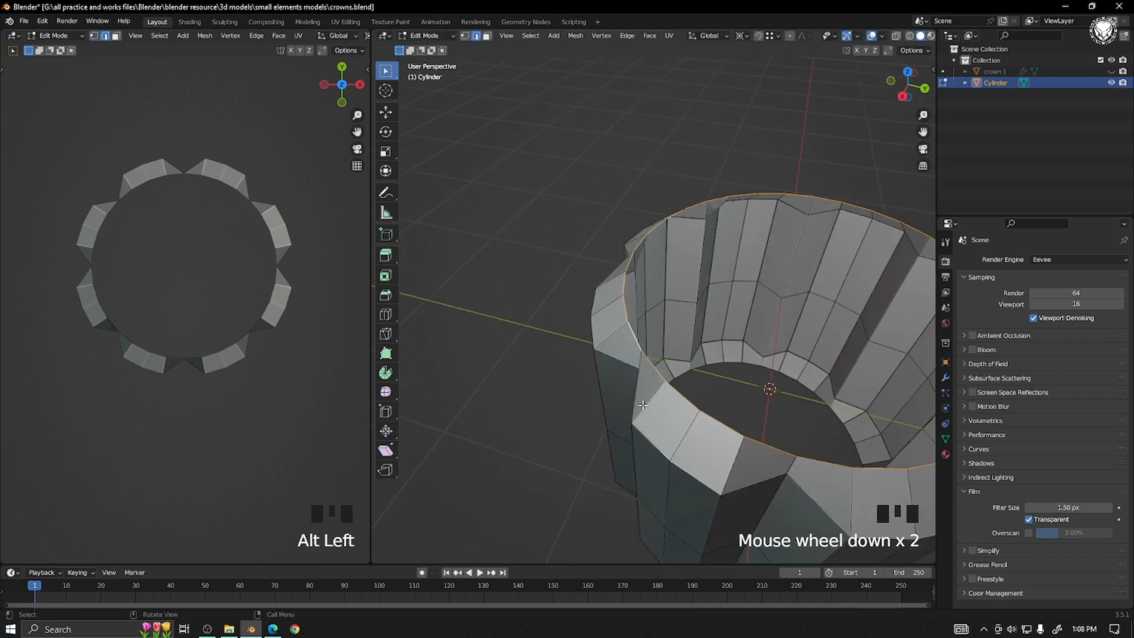
{"action": "left_click", "coordinate": [715, 375], "text": "alt+shift"}
{"action": "middle_click_drag", "start_coordinate": [715, 375], "coordinate": [580, 379], "text": "shift"}
{"action": "key", "text": "s"}
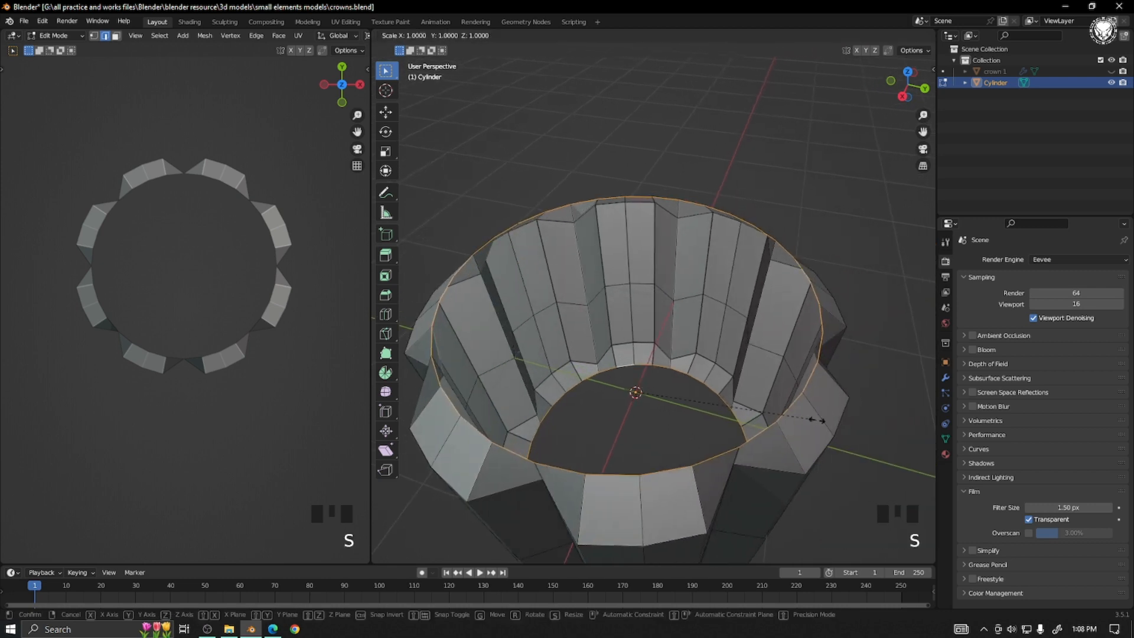
{"action": "key", "text": "shift+z"}
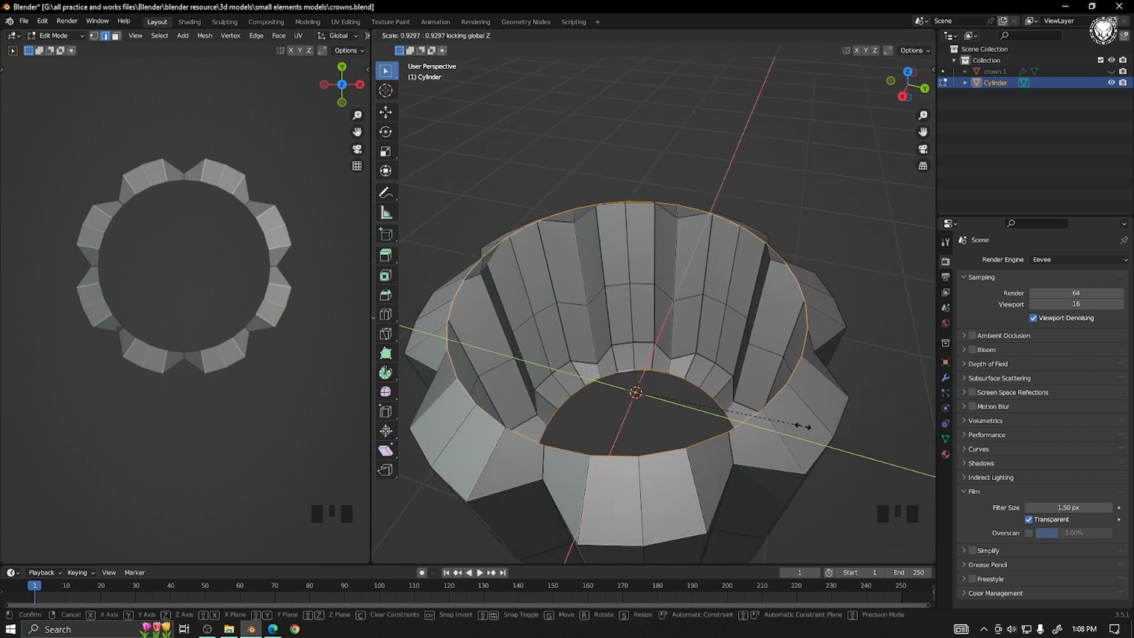
{"action": "left_click", "coordinate": [756, 426]}
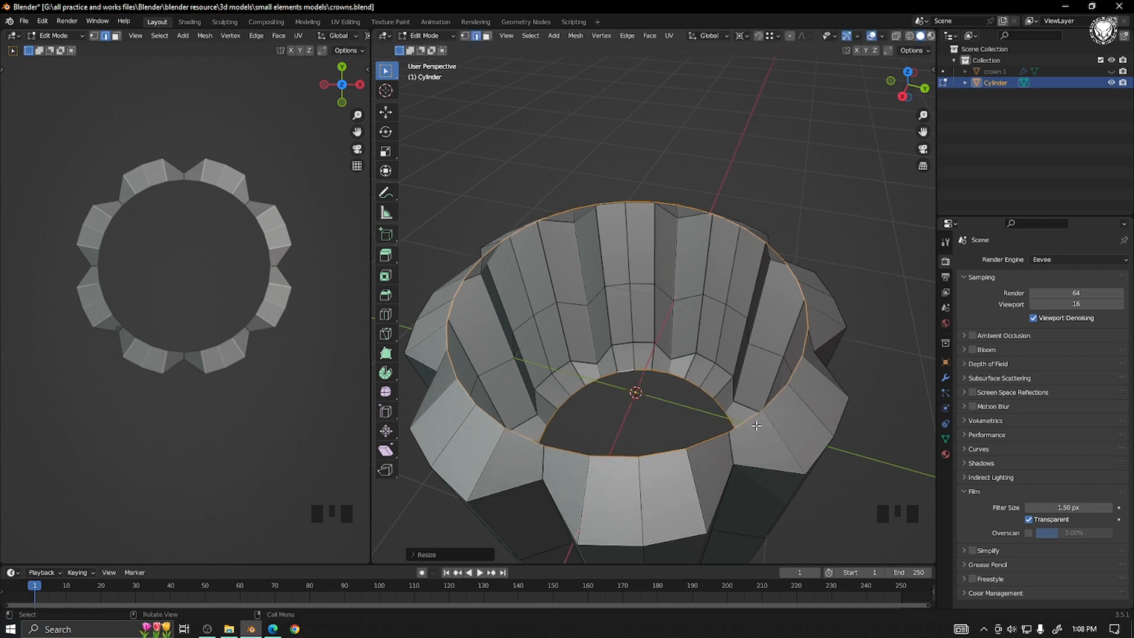
Select the upper opening's edge loop and fill it with a single face.
{"action": "left_click", "coordinate": [653, 428], "text": "alt"}
{"action": "key", "text": "f"}
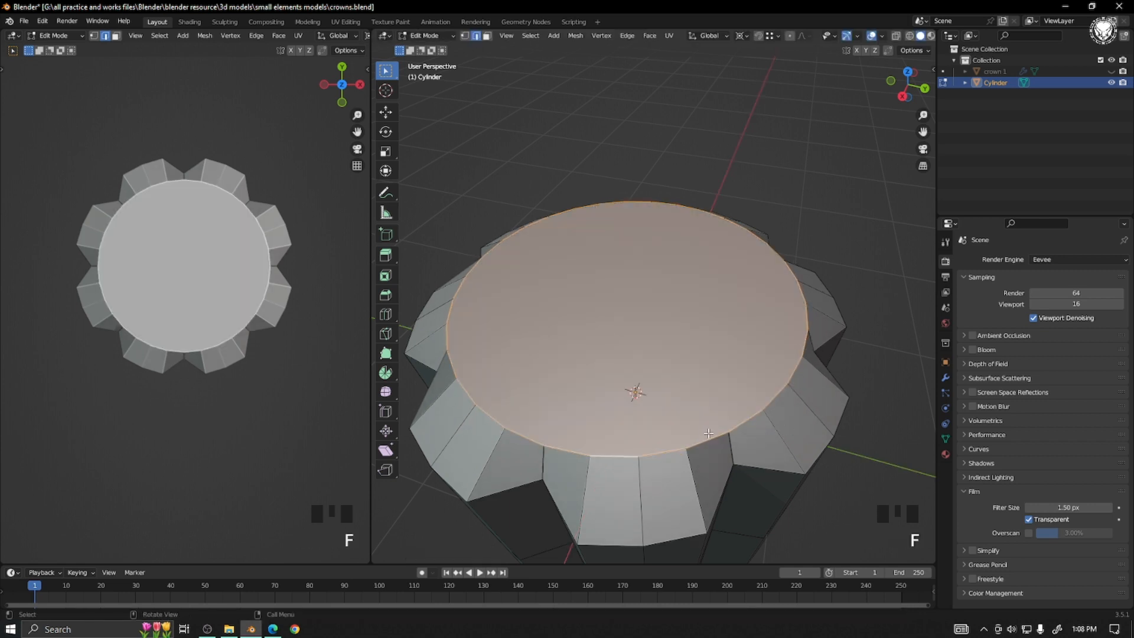
{"action": "middle_click_drag", "start_coordinate": [712, 427], "coordinate": [683, 375]}
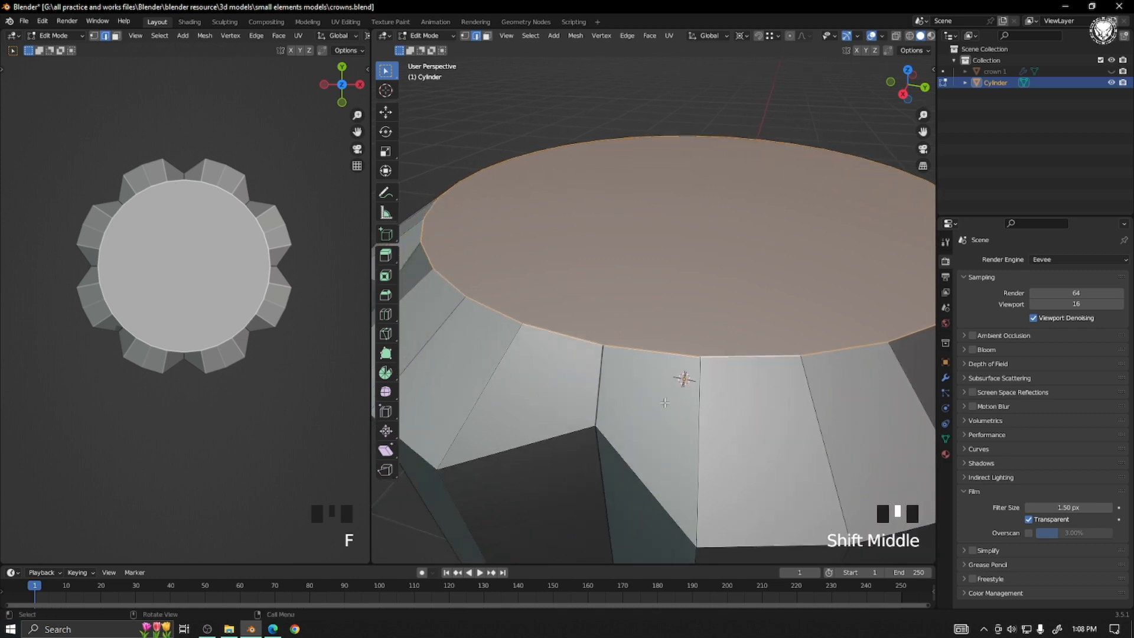
{"action": "key", "text": "1"}
{"action": "double_click", "coordinate": [598, 455]}
{"action": "key", "text": "g"}
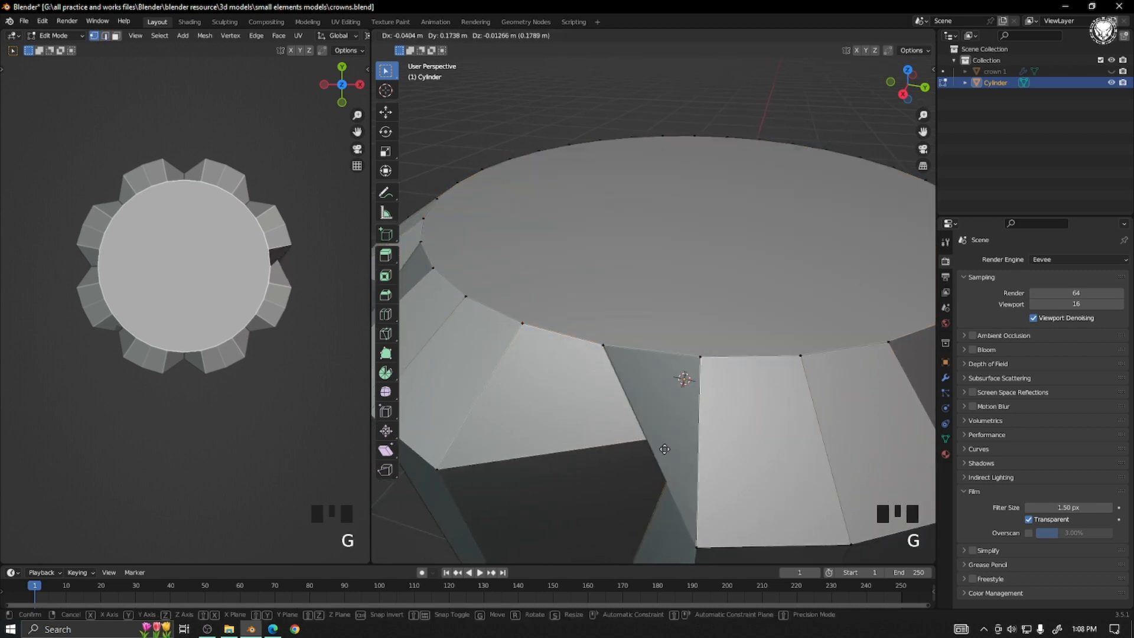
{"action": "right_click", "coordinate": [644, 446]}
Inset the round top cap face slightly to form a narrow border ring, and switch to edge selection.
{"action": "scroll", "coordinate": [700, 421], "scroll_direction": "down", "scroll_amount": 4}
{"action": "mouse_move", "coordinate": [703, 420]}
{"action": "middle_mouse_down"}
{"action": "mouse_move", "coordinate": [833, 400]}
{"action": "mouse_move", "coordinate": [656, 444]}
{"action": "mouse_move", "coordinate": [781, 468]}
{"action": "mouse_move", "coordinate": [697, 429]}
{"action": "middle_mouse_up"}
{"action": "scroll", "coordinate": [738, 453], "scroll_direction": "down", "scroll_amount": 3}
{"action": "left_click", "coordinate": [658, 335]}
{"action": "key", "text": "i"}
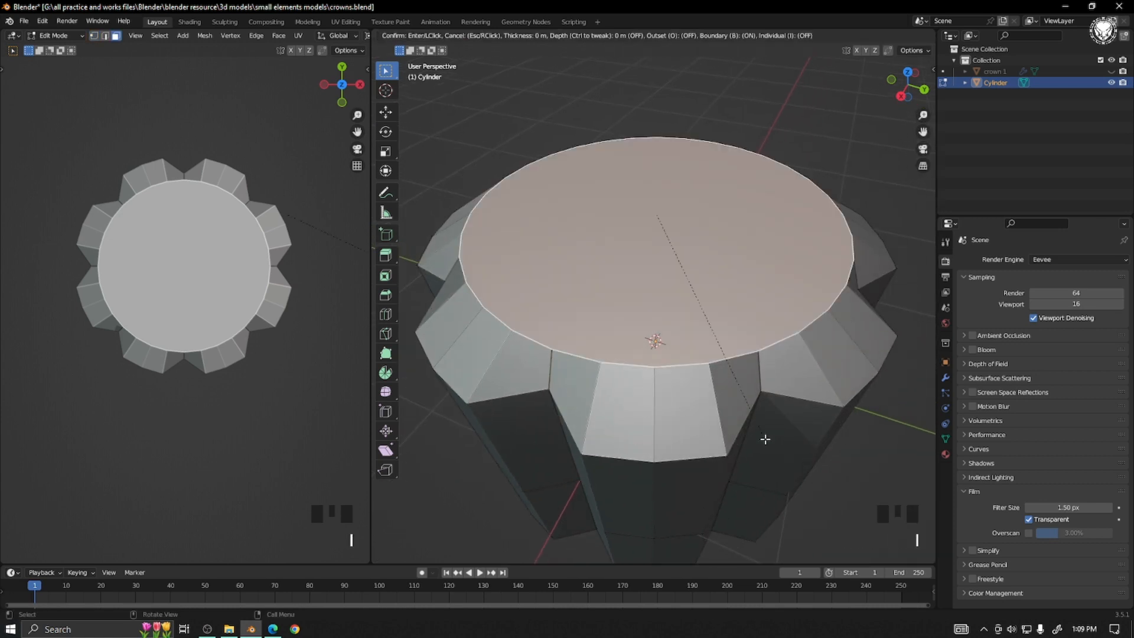
{"action": "left_click", "coordinate": [759, 421]}
{"action": "scroll", "coordinate": [729, 451], "scroll_direction": "down", "scroll_amount": 3}
{"action": "middle_click_drag", "start_coordinate": [729, 450], "coordinate": [649, 397]}
{"action": "key", "text": "2"}
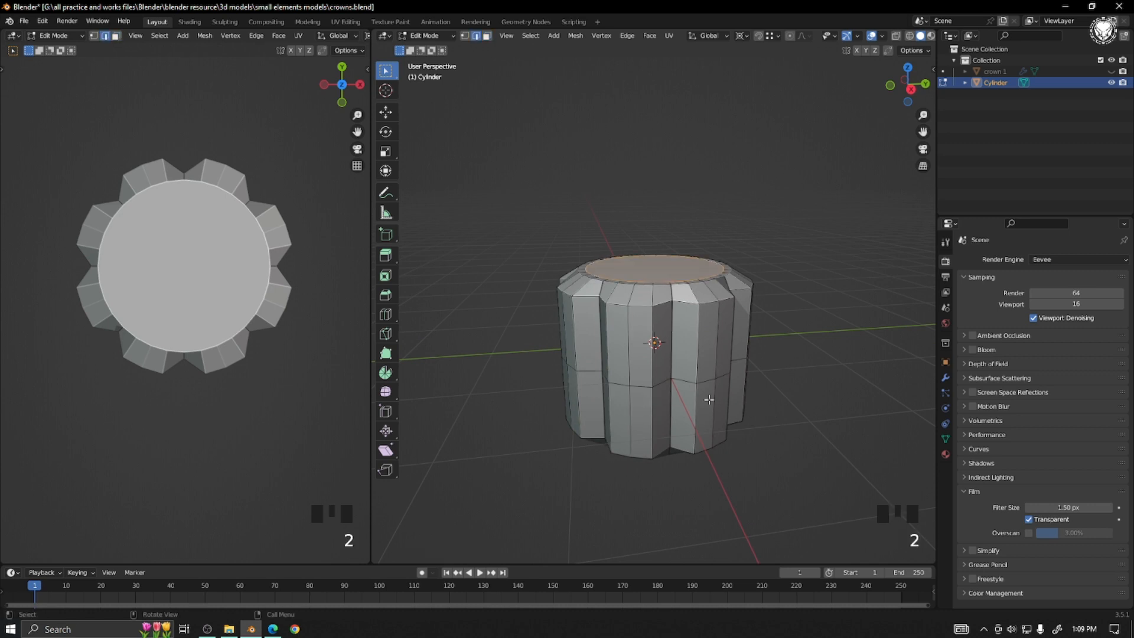
{"action": "key", "text": "KP_3"}
{"action": "key", "text": "g"}
{"action": "key", "text": "z"}
{"action": "left_click", "coordinate": [726, 388]}
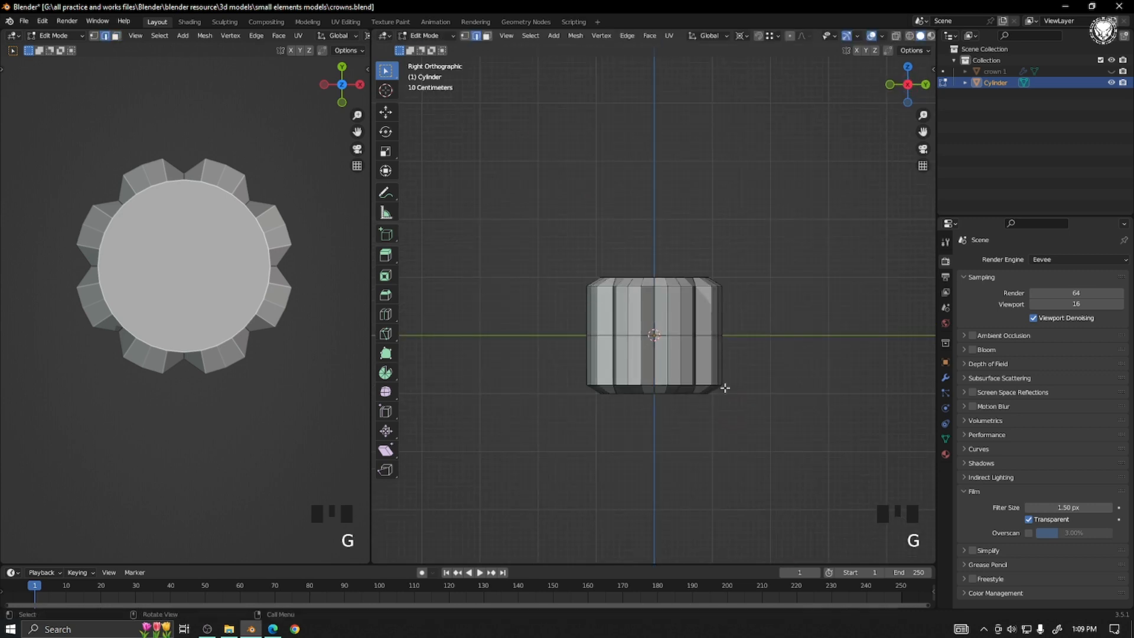
Select the entire top cap and sloped band through the mesh and move them down about 0.55 m along Z.
{"action": "key", "text": "alt+z"}
{"action": "scroll", "coordinate": [726, 389], "scroll_direction": "up", "scroll_amount": 3}
{"action": "left_click_drag", "start_coordinate": [492, 220], "coordinate": [896, 308]}
{"action": "scroll", "coordinate": [817, 344], "scroll_direction": "up", "scroll_amount": 3}
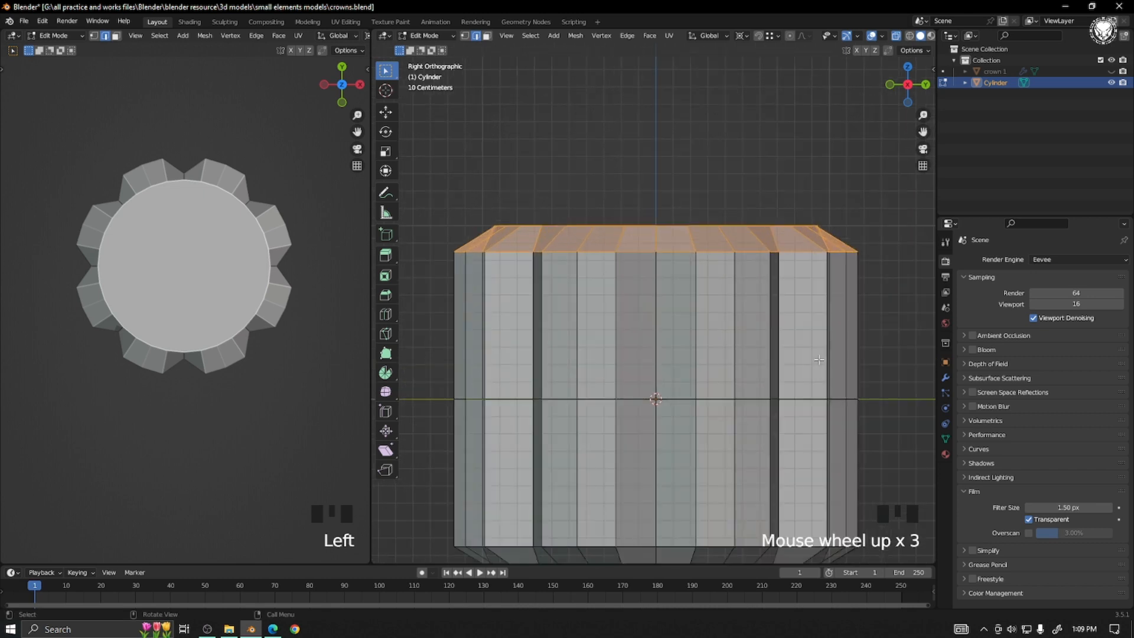
{"action": "key", "text": "g"}
{"action": "key", "text": "z"}
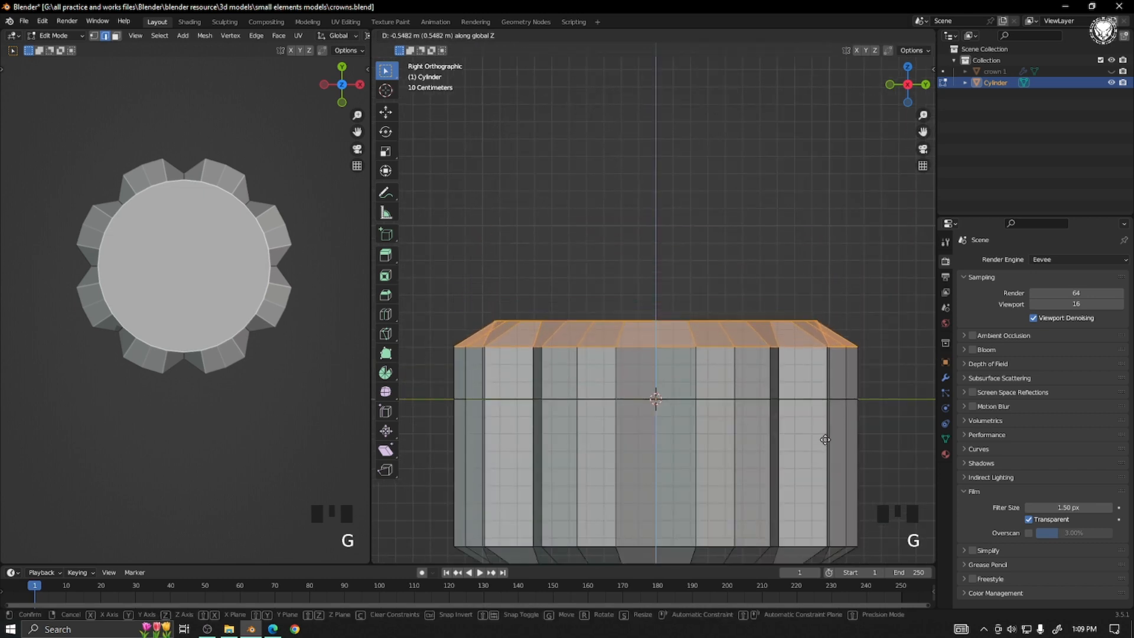
{"action": "left_click", "coordinate": [825, 441]}
{"action": "scroll", "coordinate": [789, 415], "scroll_direction": "down", "scroll_amount": 3}
{"action": "middle_click_drag", "start_coordinate": [825, 441], "coordinate": [836, 407]}
{"action": "key", "text": "alt+z"}
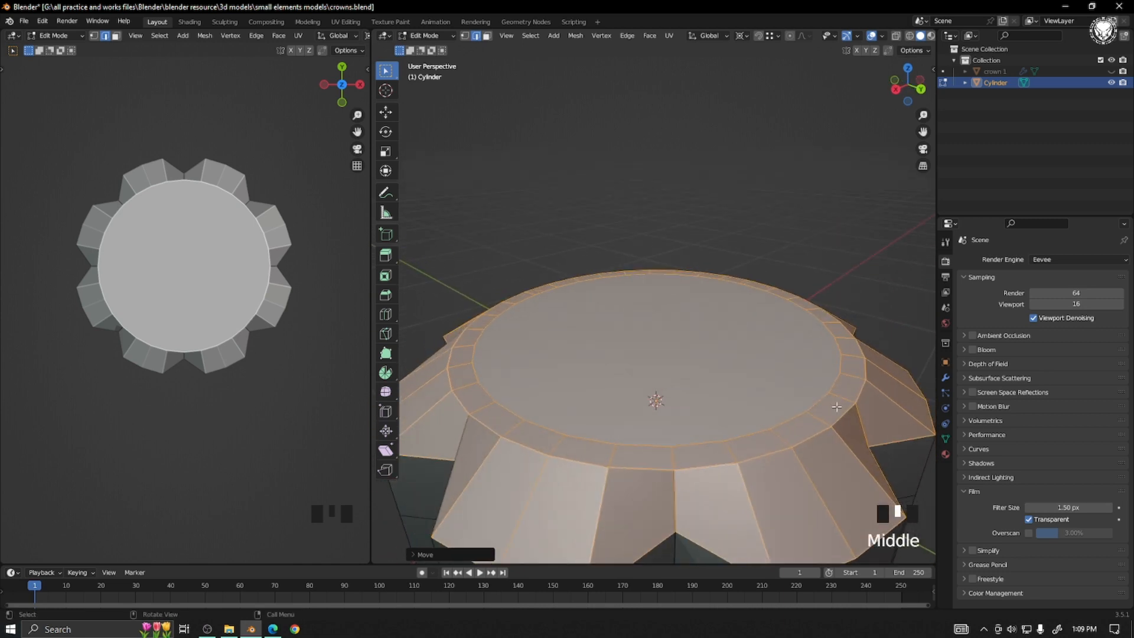
Clear the selection and select all sharp edges of the mesh.
{"action": "left_click", "coordinate": [751, 201]}
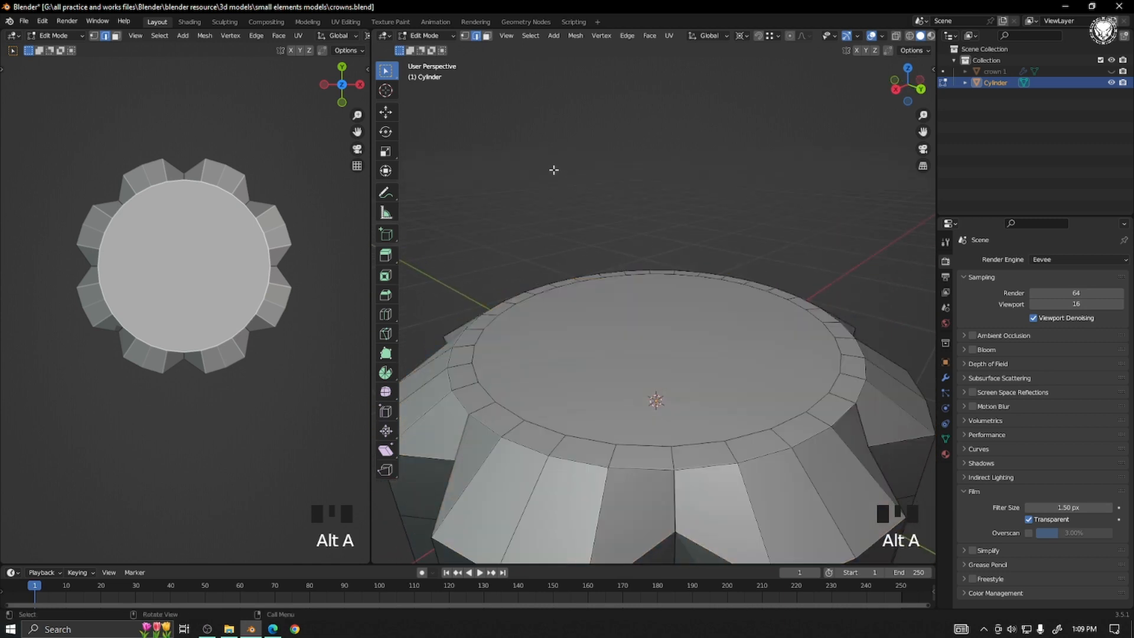
{"action": "left_click", "coordinate": [531, 36]}
{"action": "left_click", "coordinate": [567, 153]}
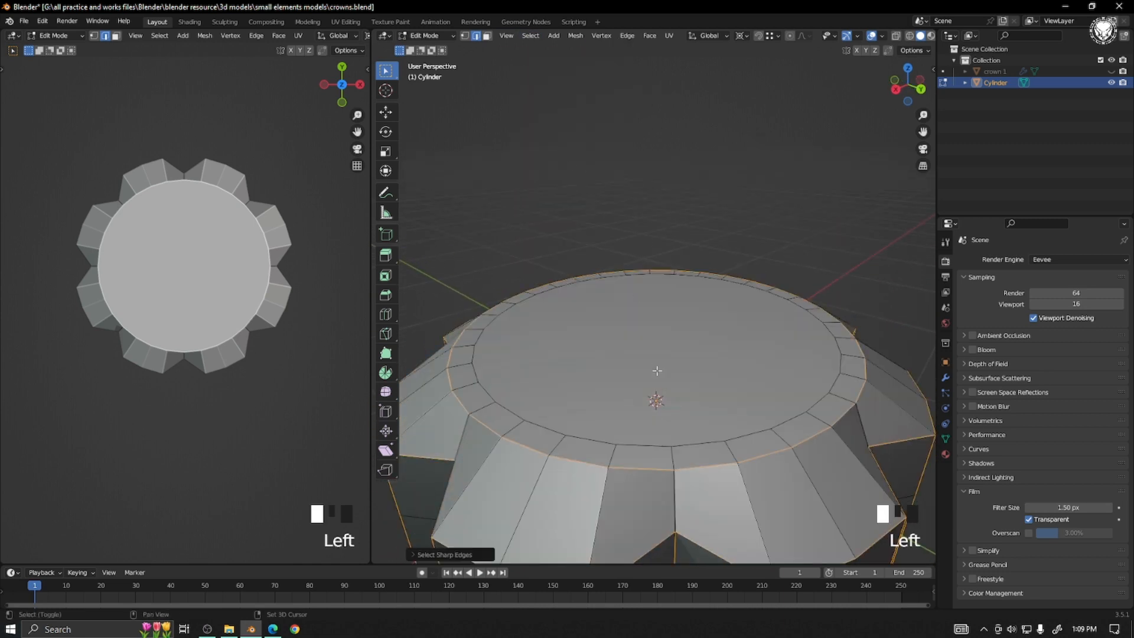
{"action": "middle_click_drag", "start_coordinate": [643, 455], "coordinate": [655, 335], "text": "shift"}
{"action": "middle_click_drag", "start_coordinate": [664, 373], "coordinate": [717, 387]}
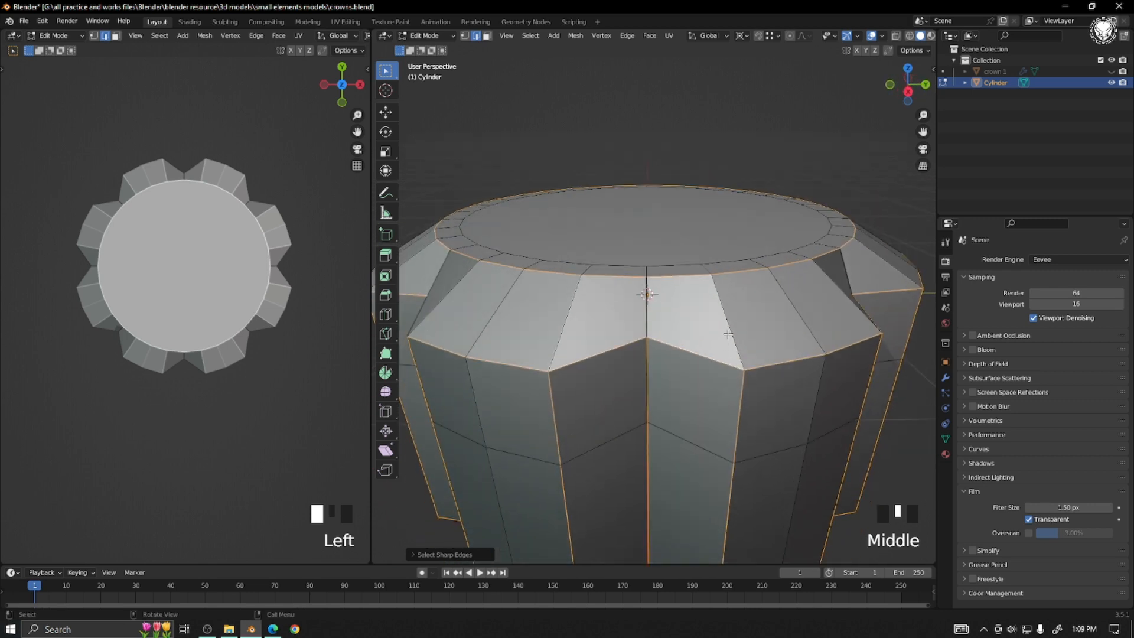
Add the short notch edges on the sloped top band to the sharp edge selection.
{"action": "key", "text": "ctrl+b"}
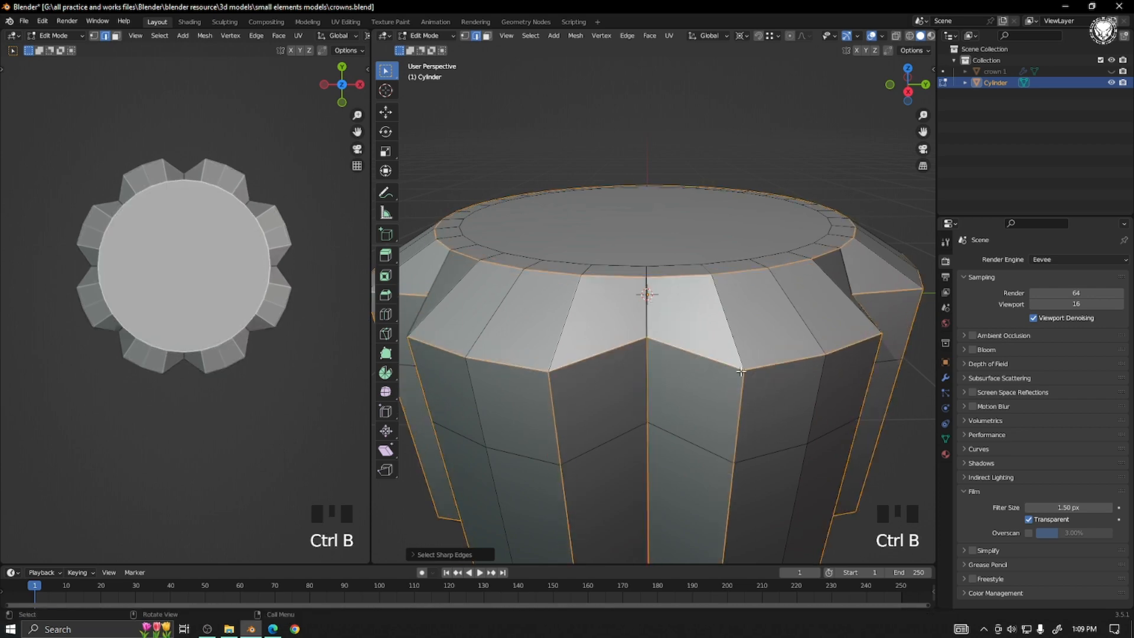
{"action": "left_click", "coordinate": [768, 388], "text": "shift"}
{"action": "middle_click_drag", "start_coordinate": [768, 388], "coordinate": [701, 379]}
{"action": "left_click", "coordinate": [703, 429], "text": "shift"}
{"action": "left_click", "coordinate": [692, 378], "text": "shift"}
{"action": "middle_click_drag", "start_coordinate": [782, 391], "coordinate": [715, 398]}
{"action": "left_click", "coordinate": [766, 395], "text": "shift"}
Bevel the selected edges with 2 segments and a width of about 0.037 m.
{"action": "scroll", "coordinate": [712, 399], "scroll_direction": "down", "scroll_amount": 1}
{"action": "key", "text": "ctrl+b"}
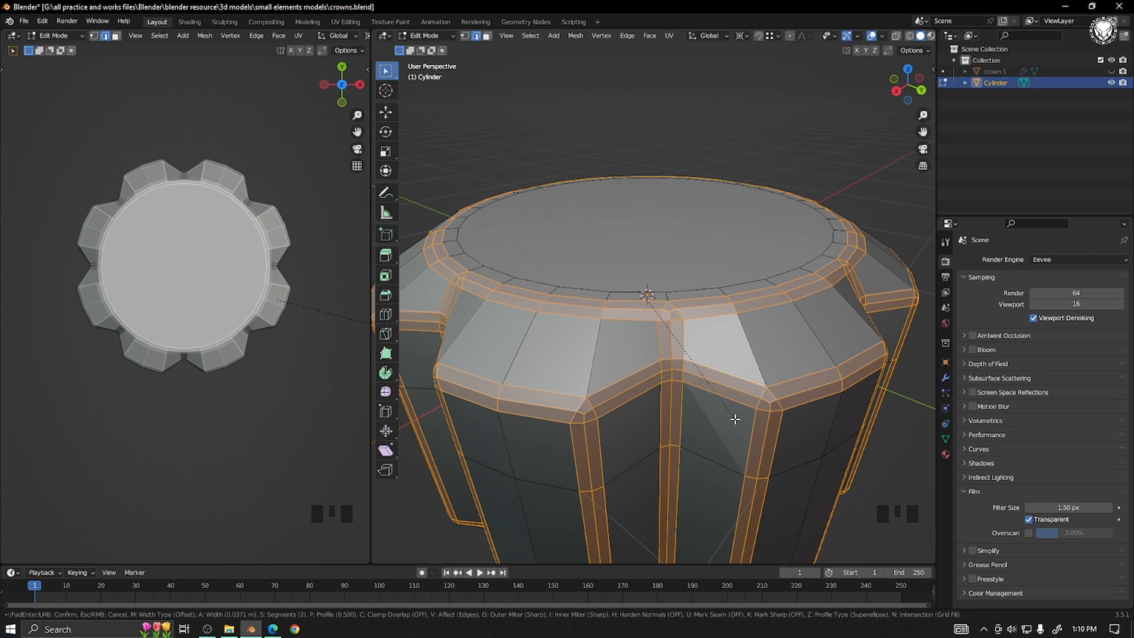
{"action": "left_click", "coordinate": [735, 419]}
{"action": "scroll", "coordinate": [274, 325], "scroll_direction": "down", "scroll_amount": 3}
{"action": "middle_click_drag", "start_coordinate": [274, 324], "coordinate": [219, 302]}
{"action": "scroll", "coordinate": [217, 301], "scroll_direction": "up", "scroll_amount": 4}
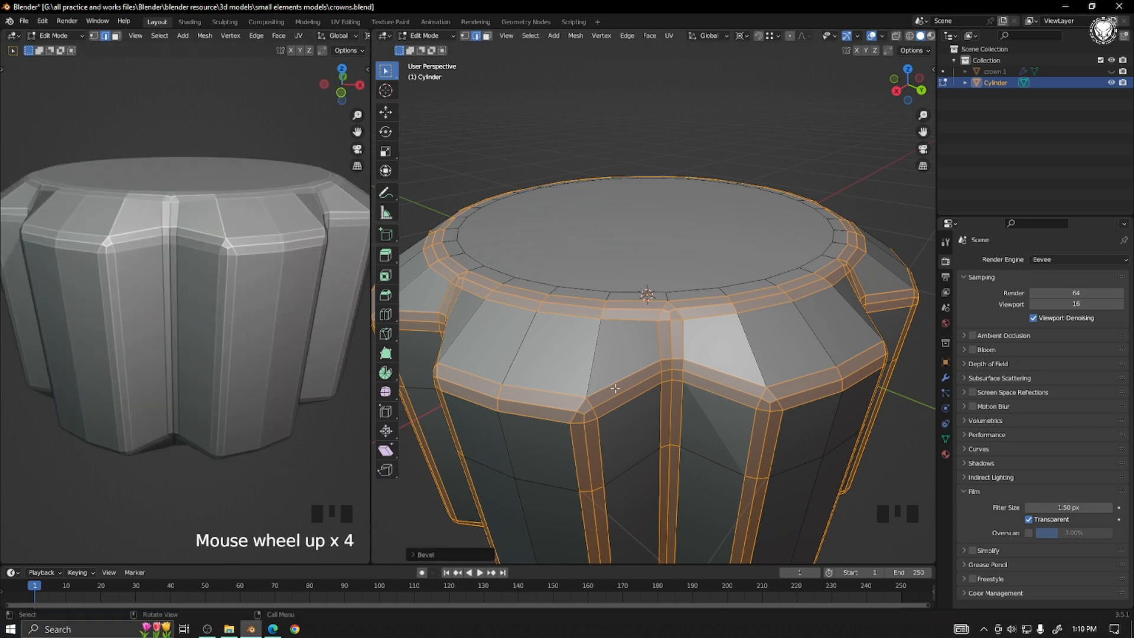
In Object Mode, add a level 1 subdivision surface to the crown and shade it smooth.
{"action": "scroll", "coordinate": [614, 388], "scroll_direction": "down", "scroll_amount": 2}
{"action": "key", "text": "Tab"}
{"action": "key", "text": "ctrl+1"}
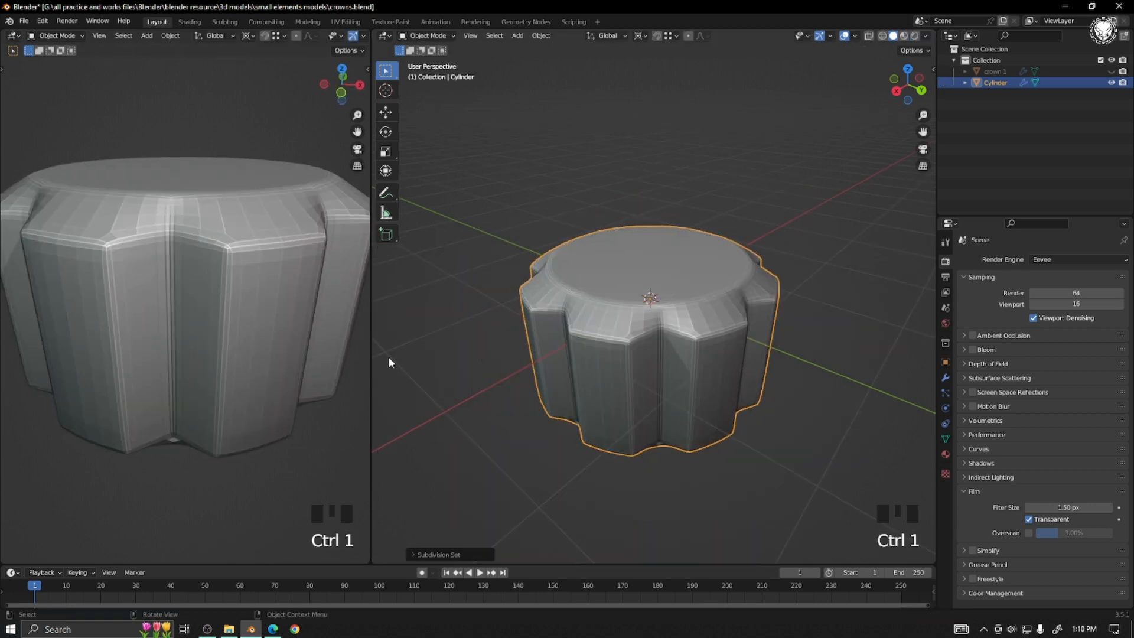
{"action": "scroll", "coordinate": [232, 314], "scroll_direction": "up", "scroll_amount": 2}
{"action": "middle_click_drag", "start_coordinate": [231, 314], "coordinate": [274, 324]}
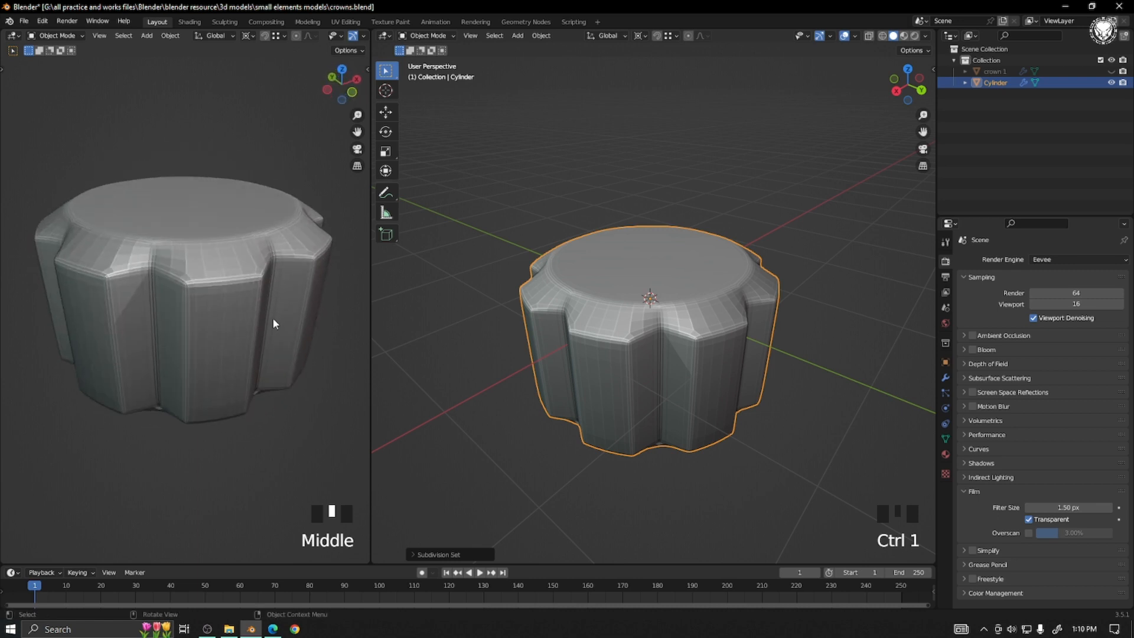
{"action": "right_click", "coordinate": [273, 323]}
{"action": "left_click", "coordinate": [273, 320]}
Select the whole mesh and symmetrize it in the +Z to -Z direction.
{"action": "middle_click_drag", "start_coordinate": [662, 360], "coordinate": [716, 350]}
{"action": "key", "text": "Tab"}
{"action": "key", "text": "a"}
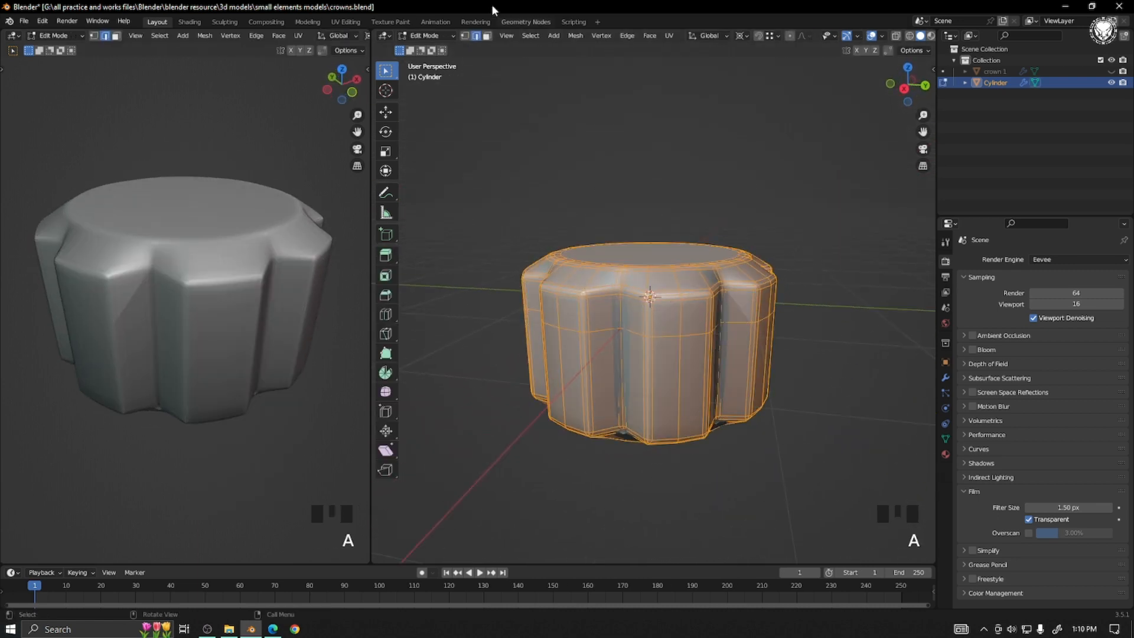
{"action": "left_click", "coordinate": [575, 35]}
{"action": "left_click", "coordinate": [597, 221]}
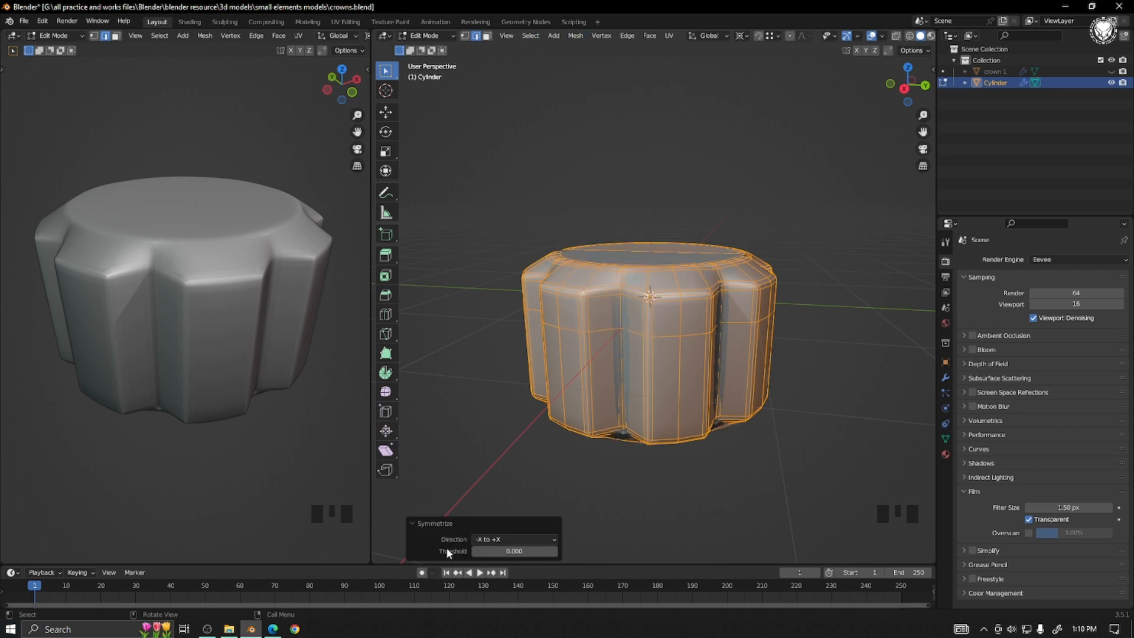
{"action": "left_click", "coordinate": [514, 539]}
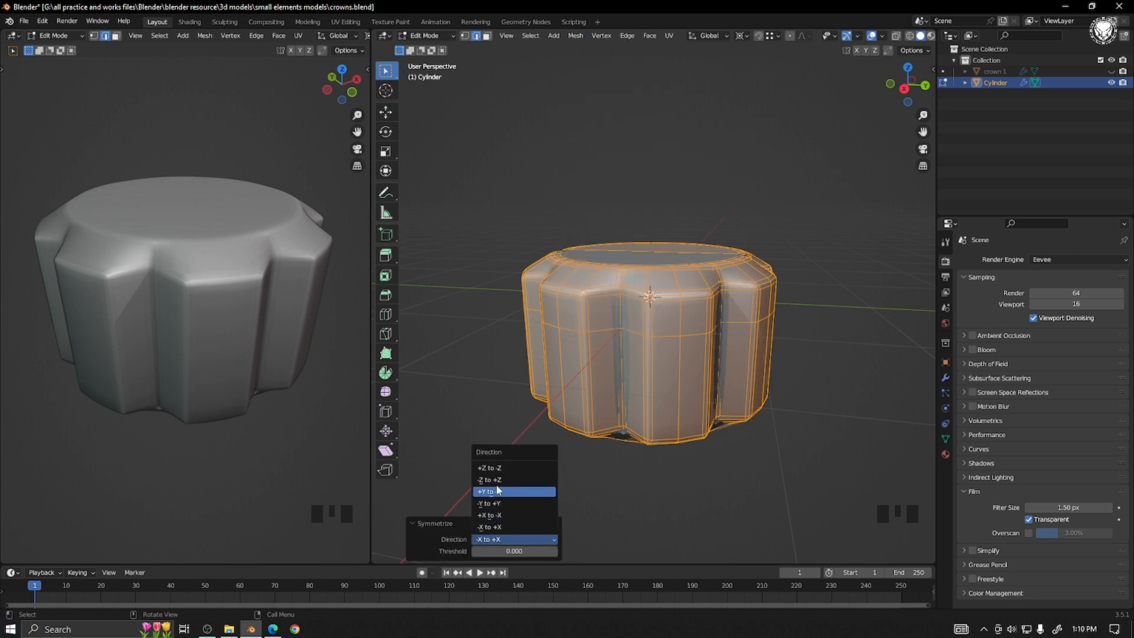
{"action": "left_click", "coordinate": [504, 467]}
{"action": "middle_click_drag", "start_coordinate": [642, 435], "coordinate": [644, 382]}
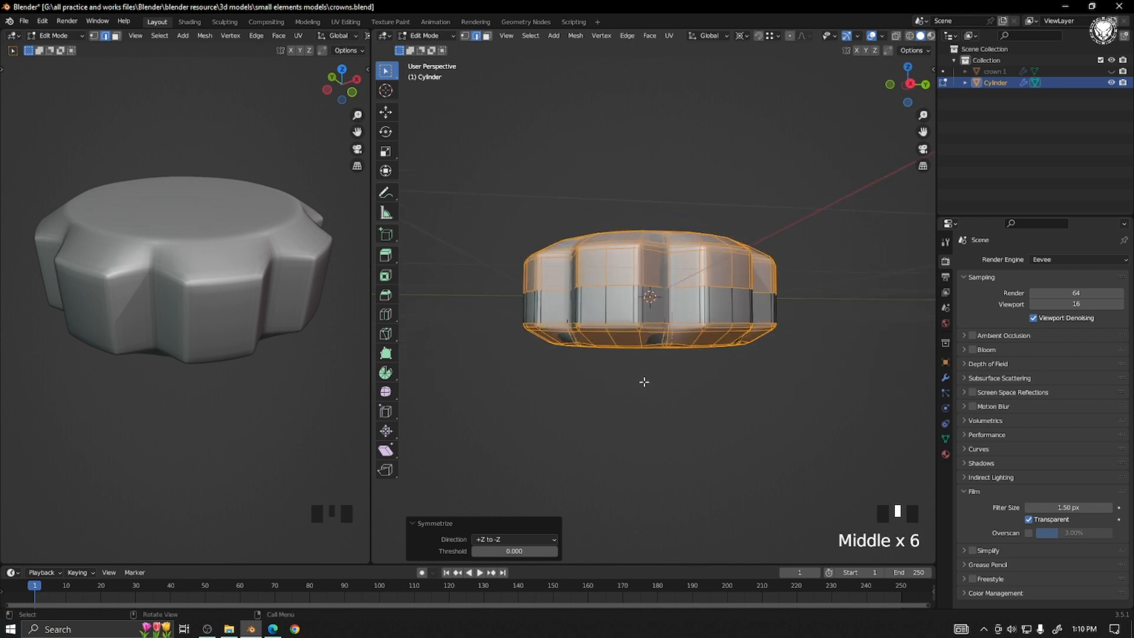
{"action": "scroll", "coordinate": [644, 382], "scroll_direction": "up", "scroll_amount": 2}
{"action": "key", "text": "KP_3"}
{"action": "scroll", "coordinate": [644, 382], "scroll_direction": "up", "scroll_amount": 4}
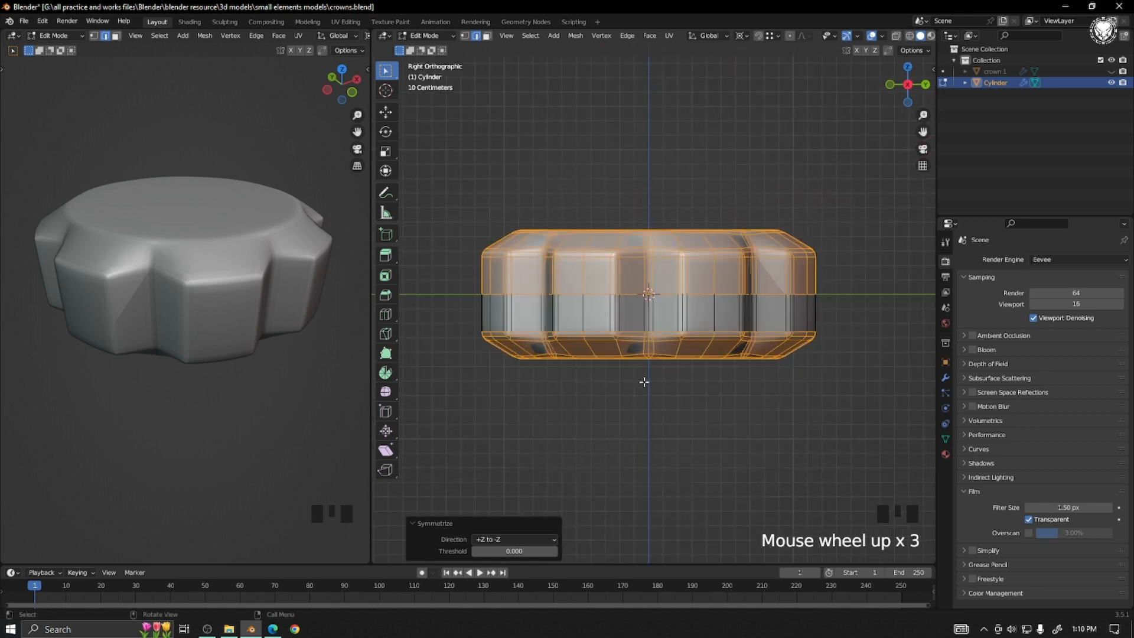
Select the flat bottom face and snap the 3D cursor to it.
{"action": "left_click", "coordinate": [636, 412]}
{"action": "scroll", "coordinate": [665, 432], "scroll_direction": "down", "scroll_amount": 3}
{"action": "mouse_move", "coordinate": [664, 442]}
{"action": "middle_mouse_down"}
{"action": "mouse_move", "coordinate": [664, 431]}
{"action": "mouse_move", "coordinate": [664, 450]}
{"action": "middle_mouse_up"}
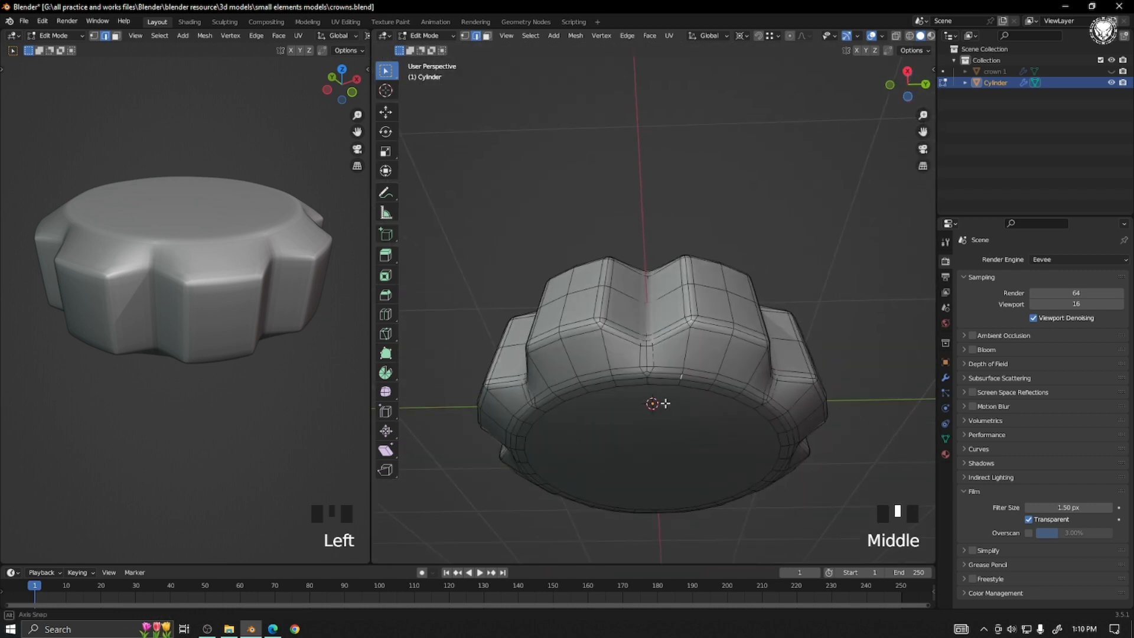
{"action": "left_click", "coordinate": [664, 451]}
{"action": "key", "text": "shift+s"}
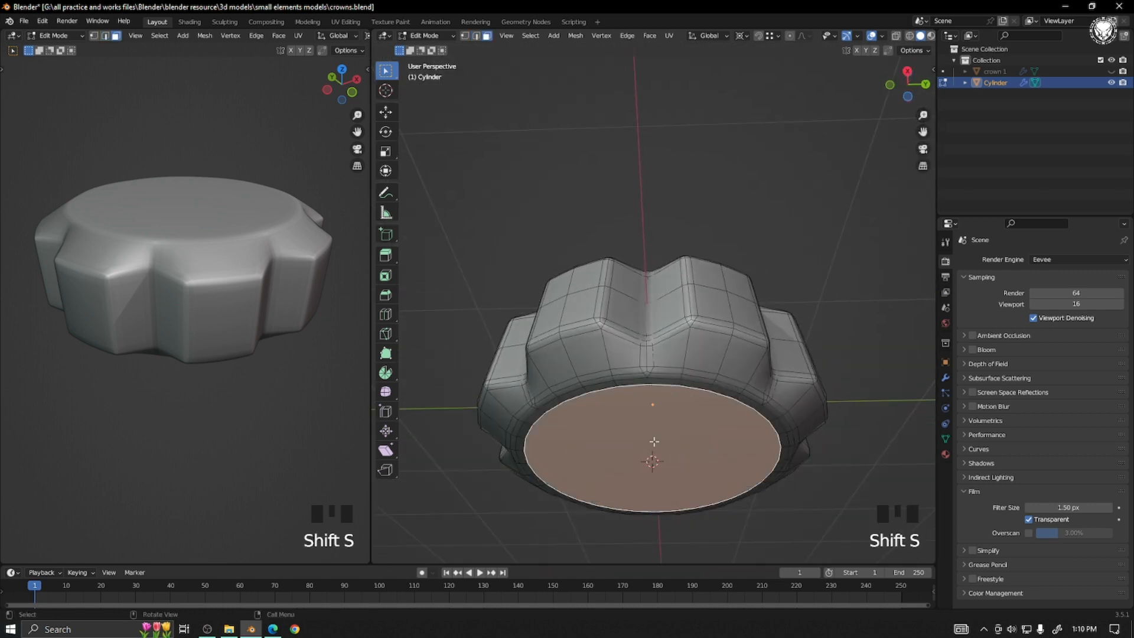
Grow the selection from the bottom face ten times to cover the lower half of the crown.
{"action": "middle_click_drag", "start_coordinate": [679, 508], "coordinate": [695, 285]}
{"action": "key", "text": "KP_3"}
{"action": "scroll", "coordinate": [666, 475], "scroll_direction": "up", "scroll_amount": 4}
{"action": "key", "text": "ctrl+KP_Add"}
{"action": "key", "text": "ctrl+KP_Add"}
{"action": "key", "text": "ctrl+KP_Add"}
{"action": "key", "text": "ctrl+KP_Add"}
{"action": "key", "text": "ctrl+KP_Add"}
{"action": "key", "text": "ctrl+KP_Add"}
{"action": "key", "text": "ctrl+KP_Add"}
{"action": "key", "text": "ctrl+KP_Add"}
{"action": "key", "text": "ctrl+KP_Add"}
{"action": "key", "text": "ctrl+KP_Add"}
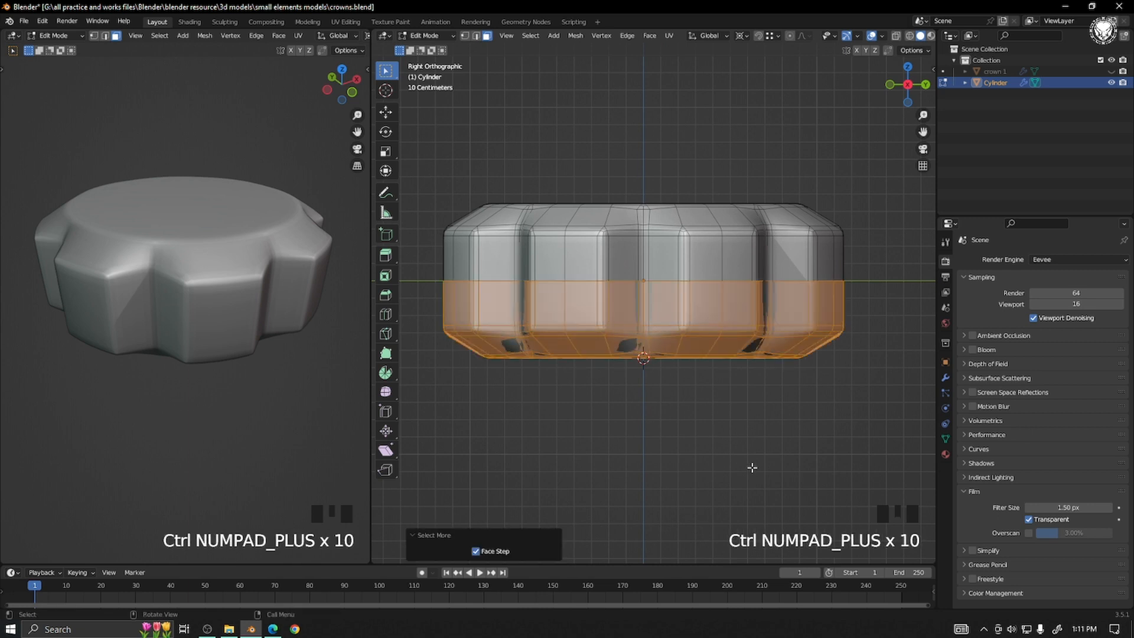
Scale the selected lower half along Z to about 0.467, towards the bottom face.
{"action": "key", "text": "s"}
{"action": "key", "text": "z"}
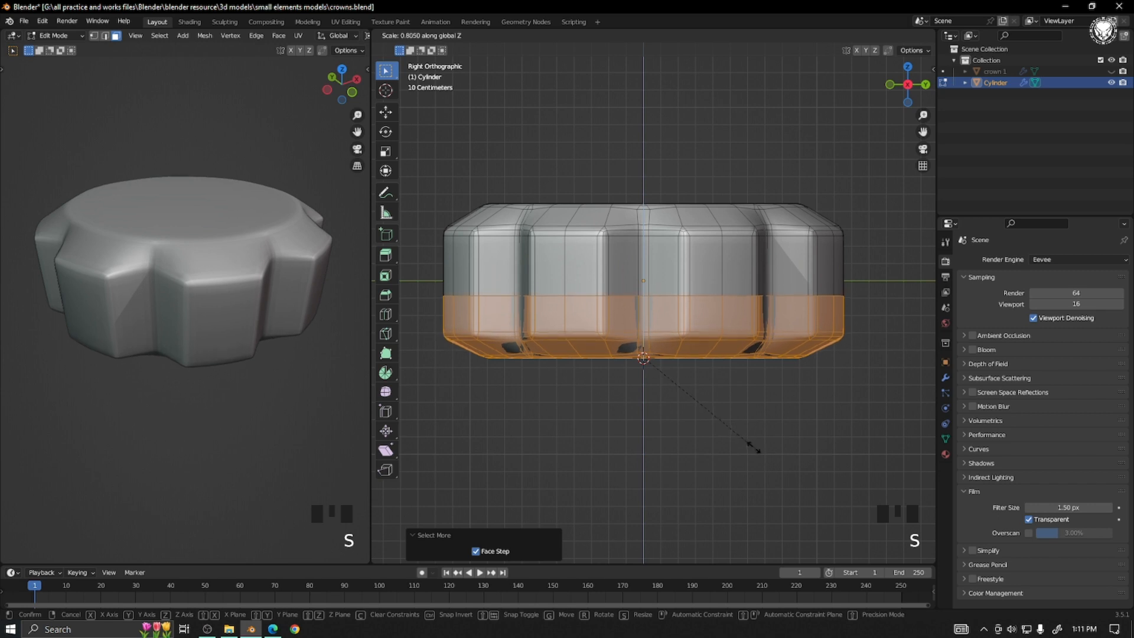
{"action": "left_click", "coordinate": [711, 406]}
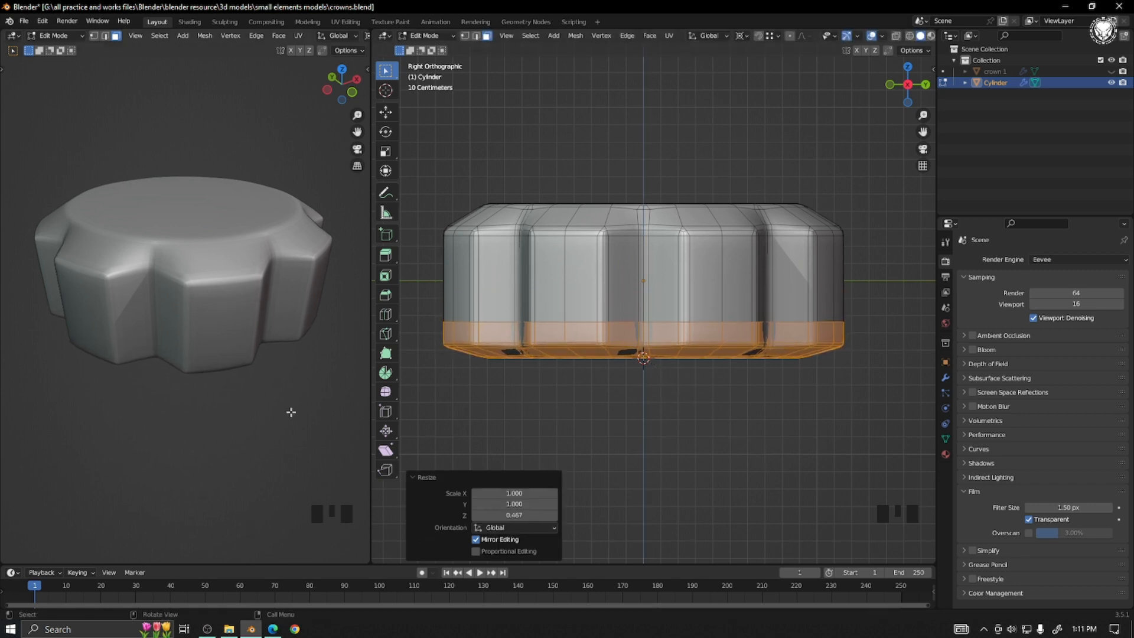
{"action": "middle_click_drag", "start_coordinate": [290, 411], "coordinate": [276, 377]}
{"action": "scroll", "coordinate": [267, 313], "scroll_direction": "up", "scroll_amount": 2}
Scale the lower section once more along Z by a factor of about 0.916.
{"action": "key", "text": "s"}
{"action": "key", "text": "z"}
{"action": "left_click", "coordinate": [780, 455]}
{"action": "middle_click_drag", "start_coordinate": [93, 444], "coordinate": [188, 361]}
{"action": "middle_click_drag", "start_coordinate": [109, 369], "coordinate": [245, 451]}
{"action": "scroll", "coordinate": [682, 414], "scroll_direction": "up", "scroll_amount": 1}
{"action": "scroll", "coordinate": [682, 415], "scroll_direction": "down", "scroll_amount": 6}
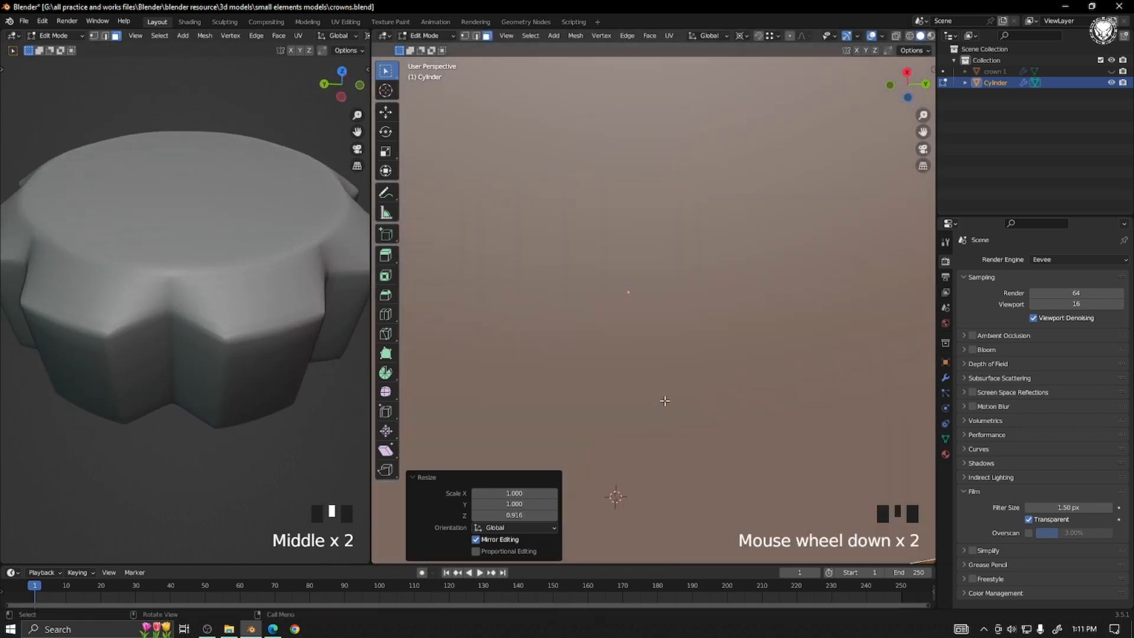
Select the round bottom face and inset it by about 0.24 m.
{"action": "left_click", "coordinate": [647, 340]}
{"action": "scroll", "coordinate": [746, 461], "scroll_direction": "up", "scroll_amount": 2}
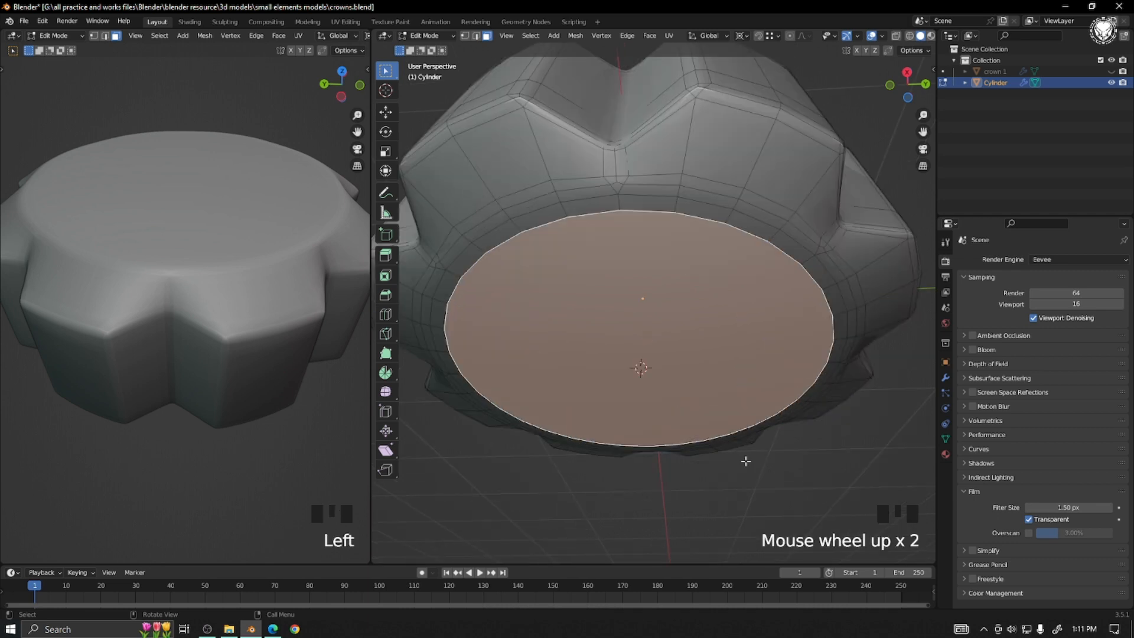
{"action": "left_click", "coordinate": [726, 403]}
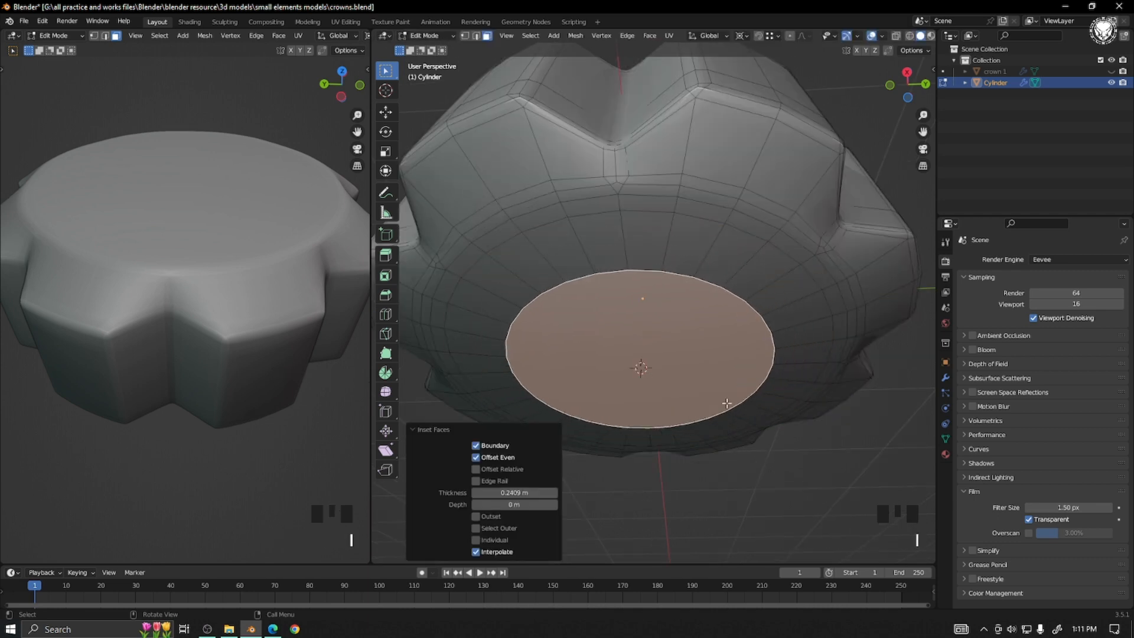
Turn off the viewport display of the Subdivision modifier.
{"action": "left_click", "coordinate": [946, 377]}
{"action": "left_click", "coordinate": [1073, 277]}
{"action": "scroll", "coordinate": [650, 427], "scroll_direction": "down", "scroll_amount": 3}
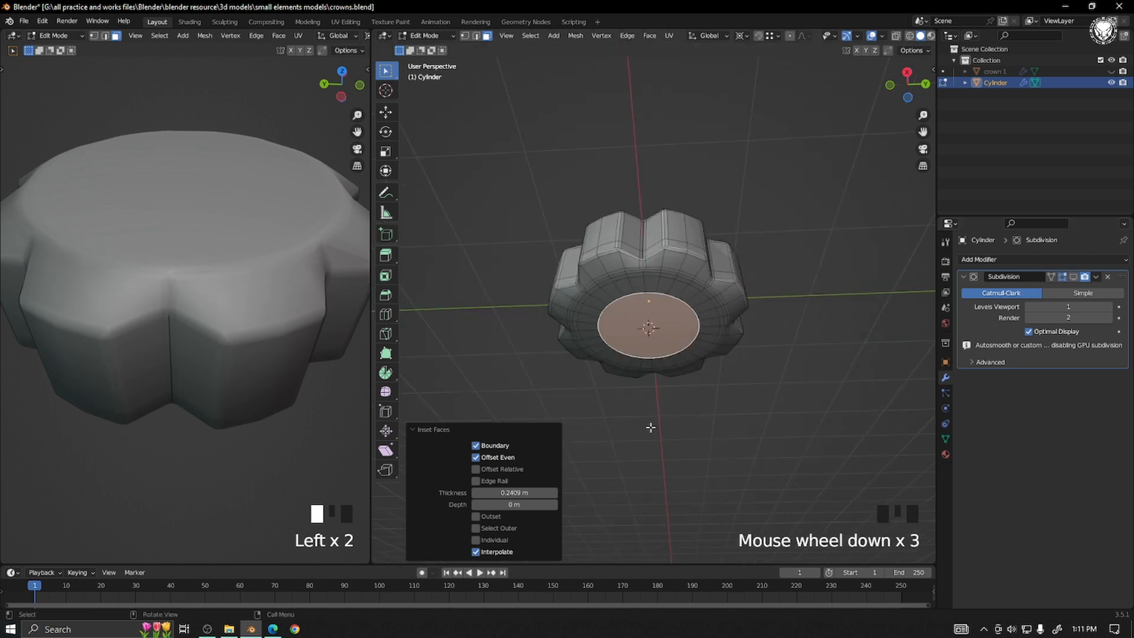
Extrude the inset bottom face downward into a round stem and delete the face at its end.
{"action": "left_click", "coordinate": [425, 430]}
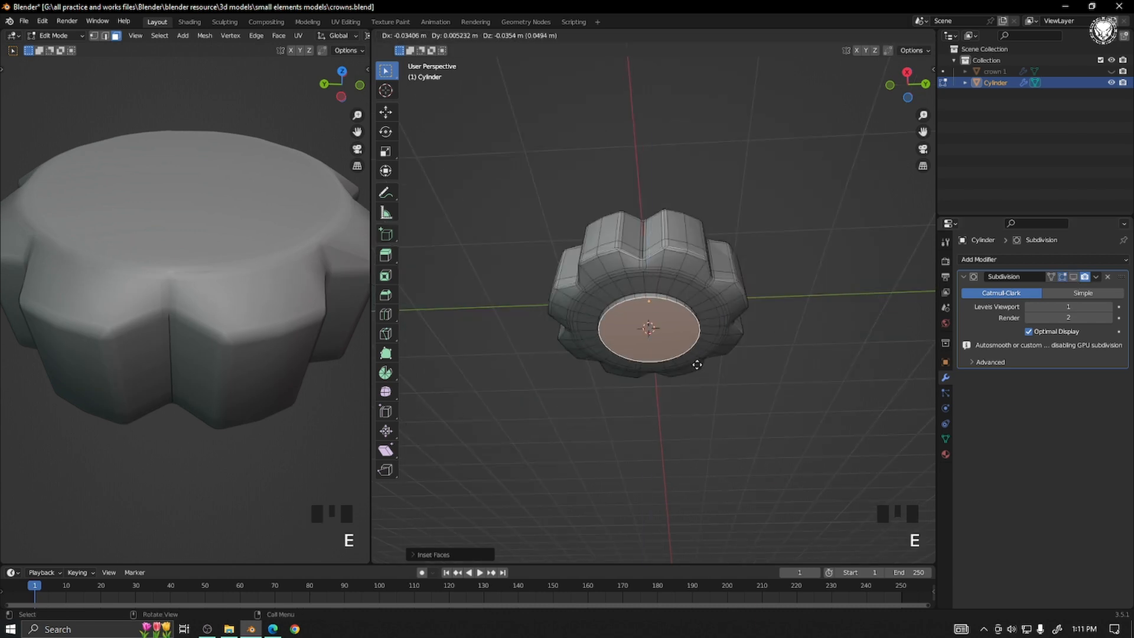
{"action": "left_click", "coordinate": [696, 423]}
{"action": "key", "text": "x"}
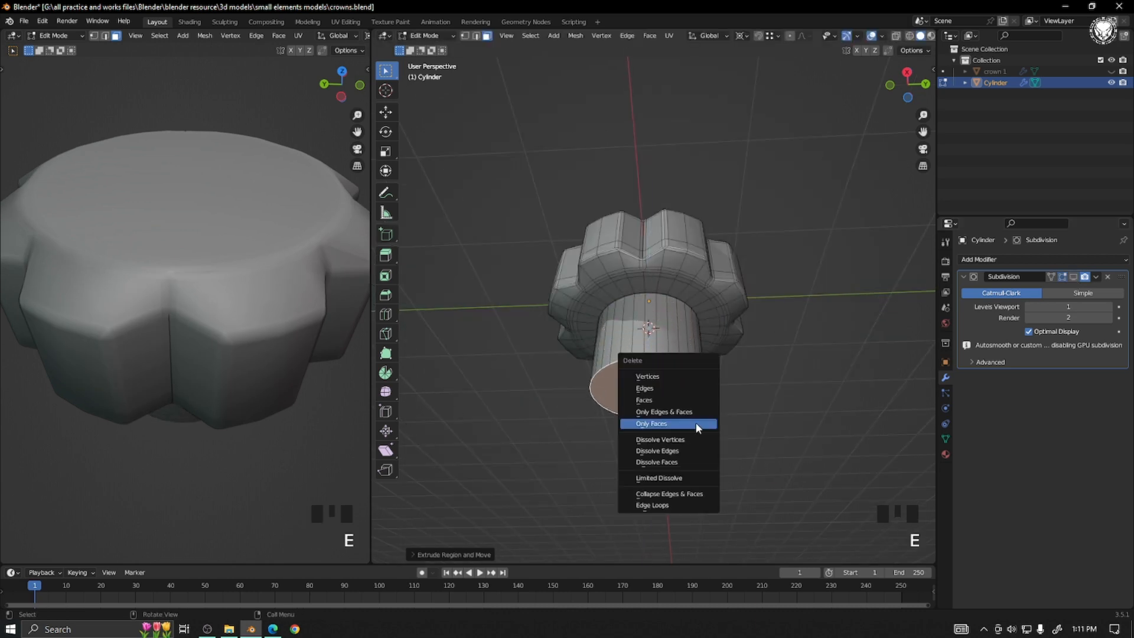
{"action": "left_click", "coordinate": [679, 397]}
Turn off the Cavity shading option in the smaller preview viewport.
{"action": "middle_click_drag", "start_coordinate": [130, 392], "coordinate": [242, 381]}
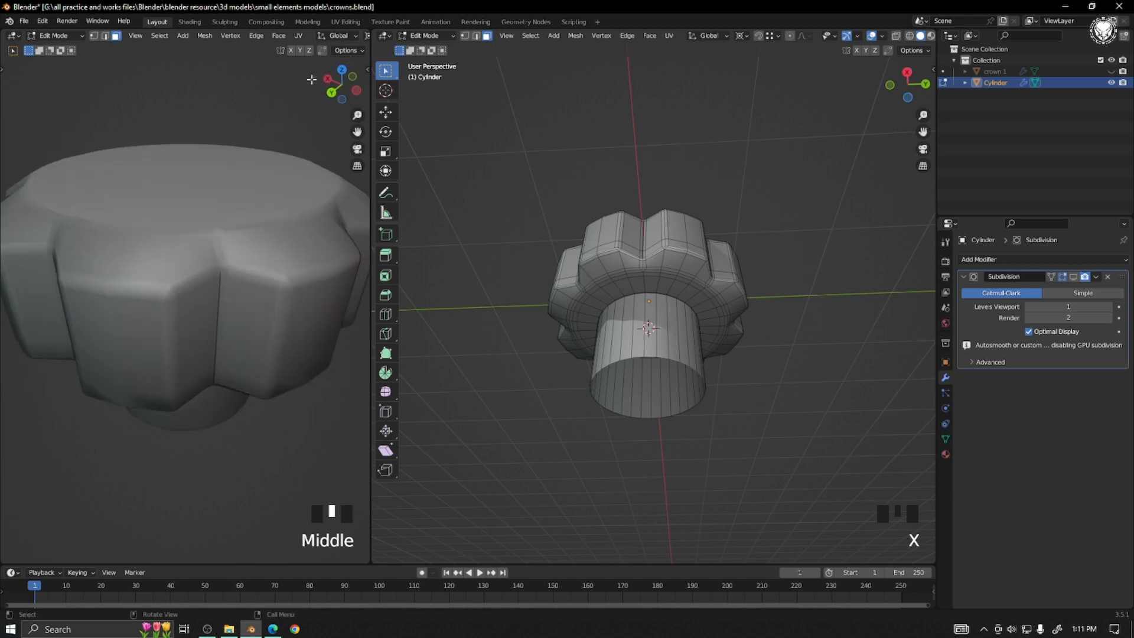
{"action": "left_click", "coordinate": [361, 36]}
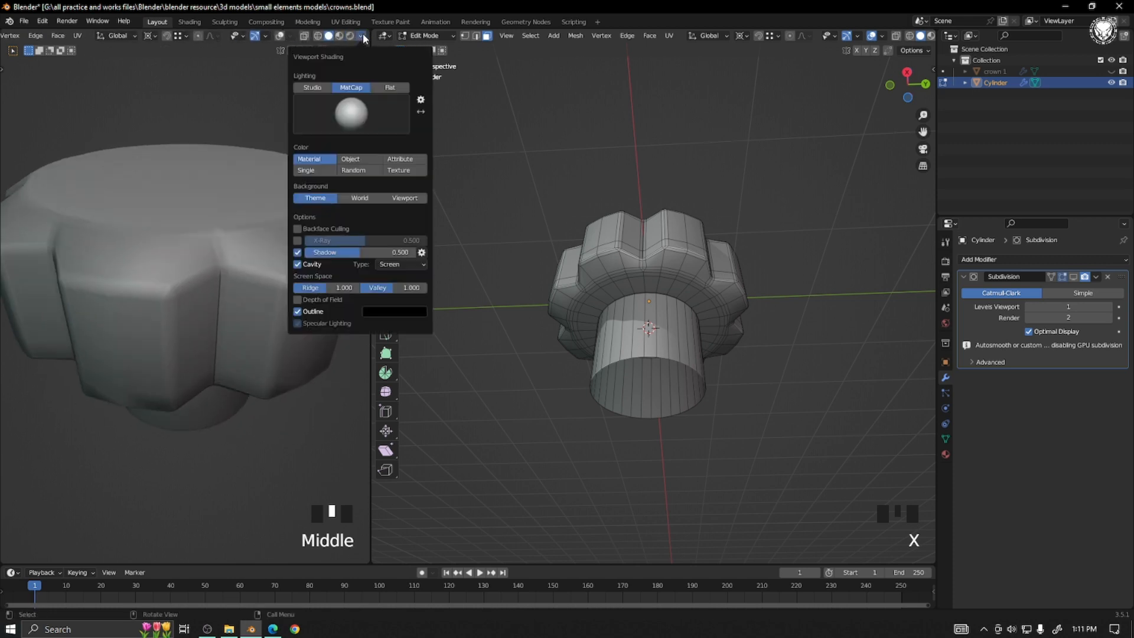
{"action": "left_click", "coordinate": [297, 264]}
{"action": "middle_click_drag", "start_coordinate": [273, 324], "coordinate": [307, 330]}
Merge the selected vertices at their center at the upper end of the groove between two lobes.
{"action": "middle_click_drag", "start_coordinate": [638, 331], "coordinate": [663, 331]}
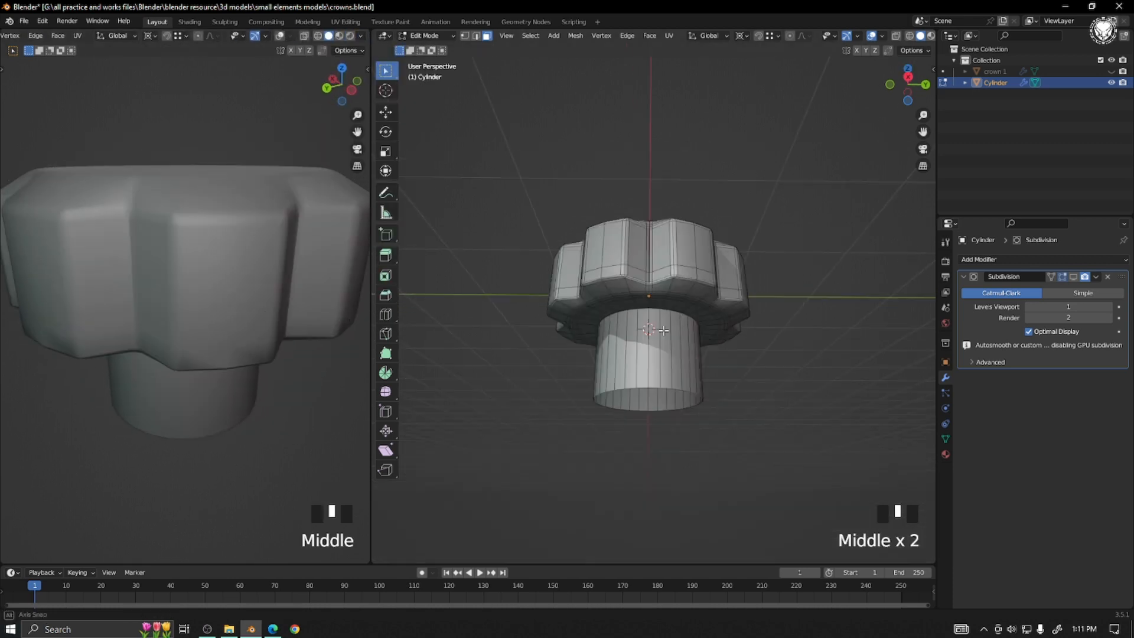
{"action": "scroll", "coordinate": [664, 331], "scroll_direction": "up", "scroll_amount": 3}
{"action": "scroll", "coordinate": [667, 366], "scroll_direction": "down", "scroll_amount": 2}
{"action": "middle_click_drag", "start_coordinate": [668, 370], "coordinate": [671, 418]}
{"action": "scroll", "coordinate": [673, 373], "scroll_direction": "up", "scroll_amount": 1}
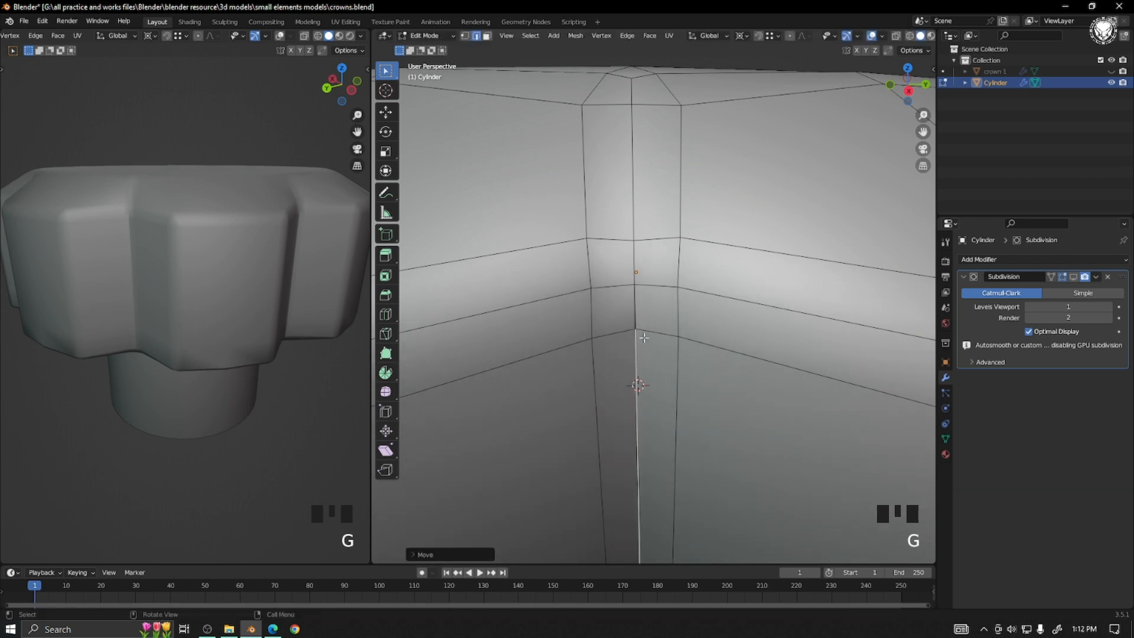
{"action": "key", "text": "alt+z"}
{"action": "key", "text": "alt+z"}
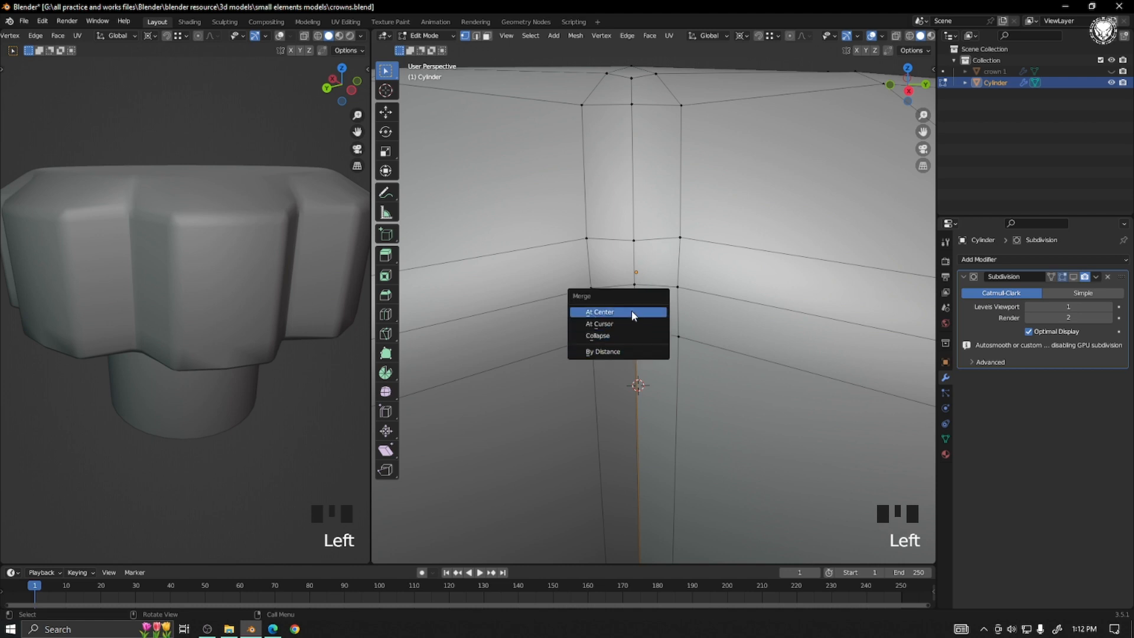
{"action": "scroll", "coordinate": [639, 344], "scroll_direction": "down", "scroll_amount": 3}
{"action": "scroll", "coordinate": [747, 448], "scroll_direction": "up", "scroll_amount": 2}
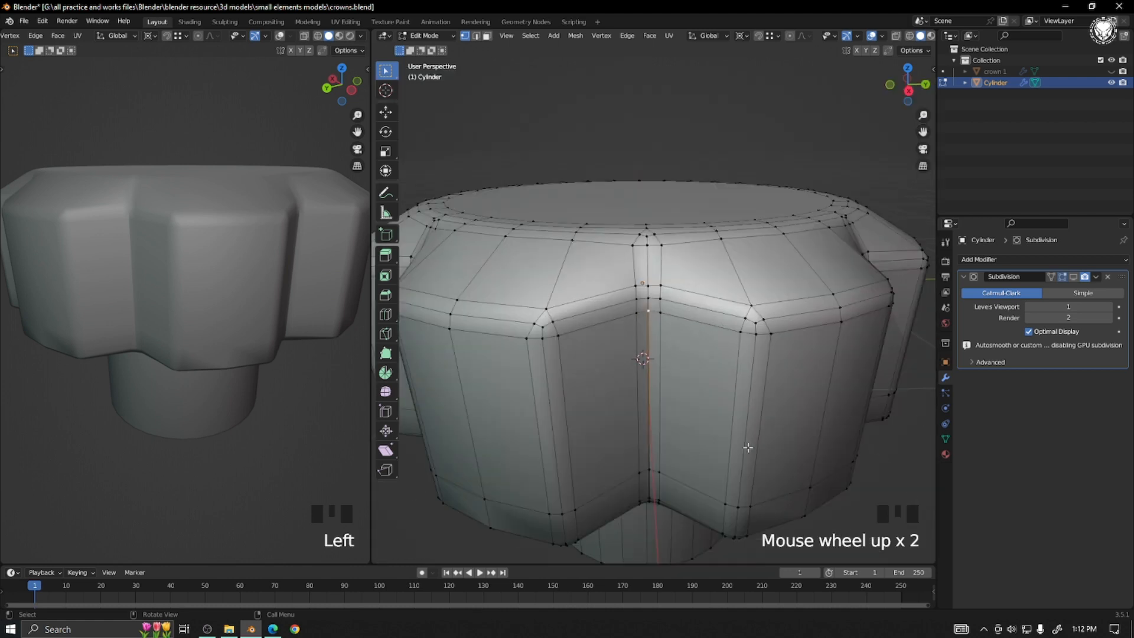
Turn the viewport display of the Subdivision modifier back on.
{"action": "scroll", "coordinate": [829, 468], "scroll_direction": "down", "scroll_amount": 1}
{"action": "mouse_move", "coordinate": [735, 400]}
{"action": "middle_mouse_down"}
{"action": "mouse_move", "coordinate": [741, 478]}
{"action": "mouse_move", "coordinate": [733, 393]}
{"action": "middle_mouse_up"}
{"action": "scroll", "coordinate": [171, 322], "scroll_direction": "down", "scroll_amount": 2}
{"action": "middle_click_drag", "start_coordinate": [170, 322], "coordinate": [189, 363]}
{"action": "left_click", "coordinate": [1068, 276]}
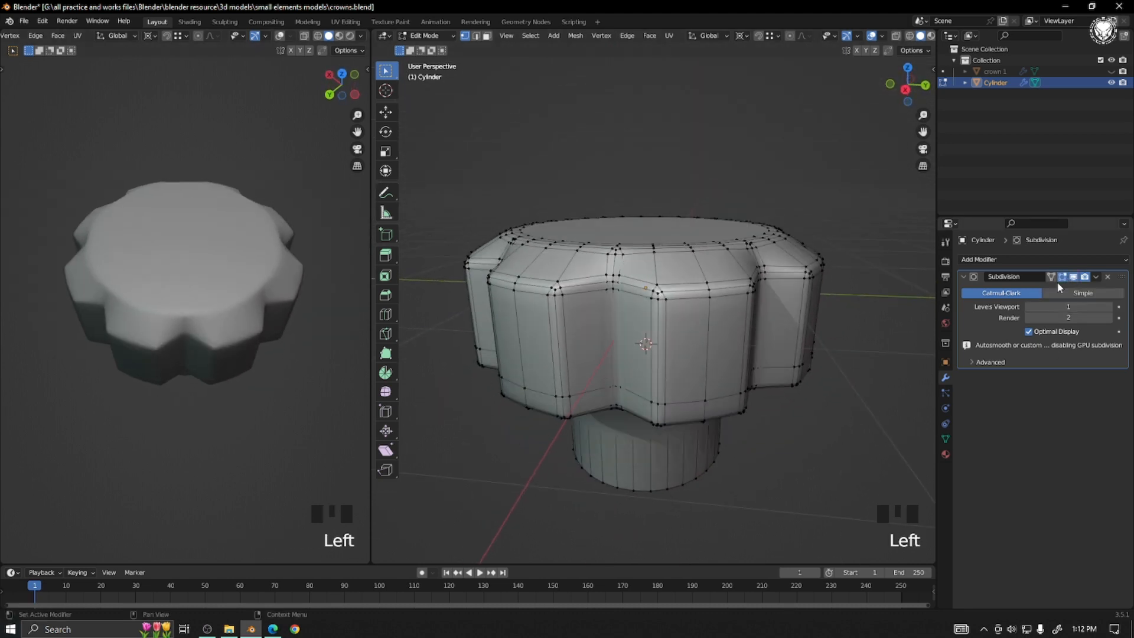
Show the overlays in the preview viewport and return to Object Mode to inspect the crown's underside and stem.
{"action": "scroll", "coordinate": [248, 330], "scroll_direction": "up", "scroll_amount": 3}
{"action": "key", "text": "shift+alt+z"}
{"action": "middle_click_drag", "start_coordinate": [242, 343], "coordinate": [256, 322]}
{"action": "left_click", "coordinate": [291, 433]}
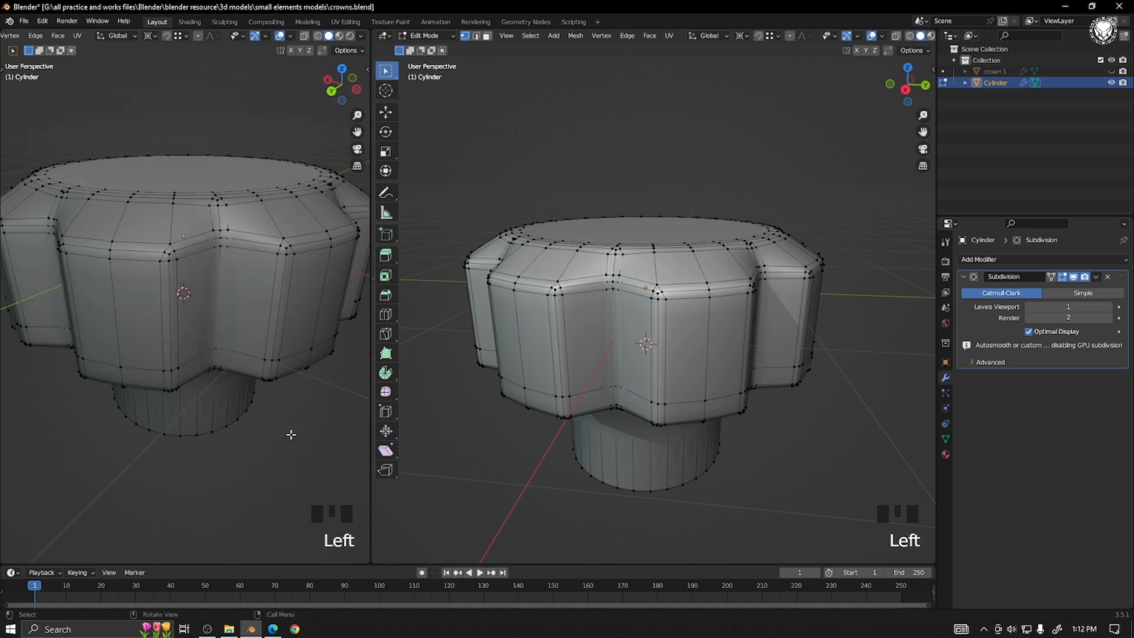
{"action": "scroll", "coordinate": [673, 350], "scroll_direction": "down", "scroll_amount": 2}
{"action": "scroll", "coordinate": [673, 350], "scroll_direction": "up", "scroll_amount": 2}
{"action": "key", "text": "Tab"}
{"action": "middle_click_drag", "start_coordinate": [788, 425], "coordinate": [577, 333]}
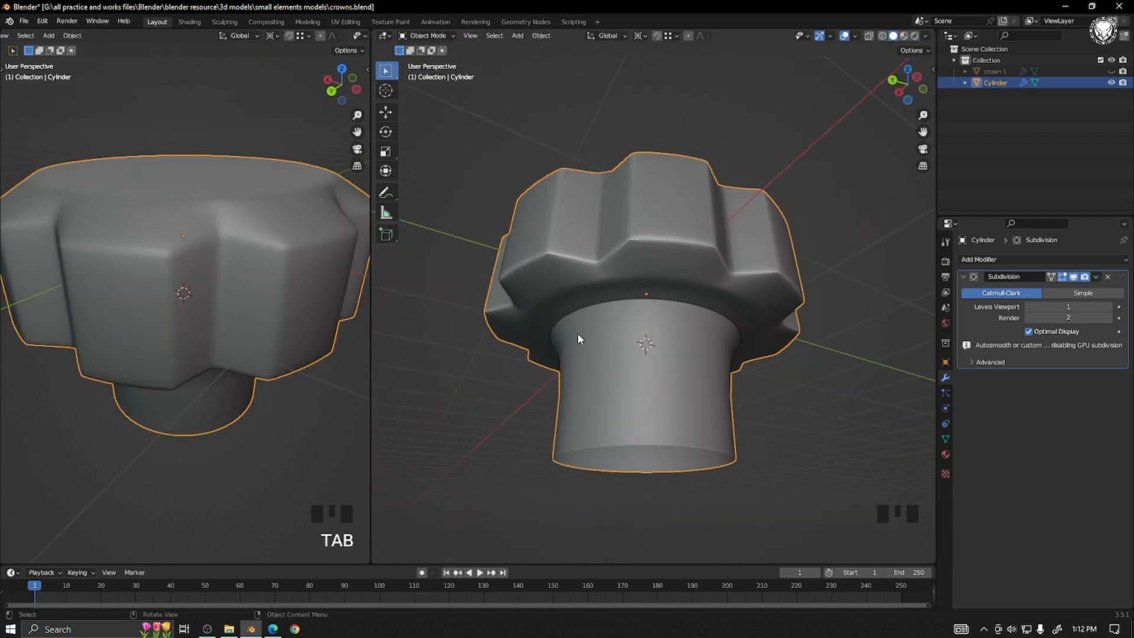
In Edit Mode, bevel the edge loop where the stem meets the underside of the crown.
{"action": "key", "text": "Tab"}
{"action": "left_click", "coordinate": [754, 344]}
{"action": "scroll", "coordinate": [650, 320], "scroll_direction": "up", "scroll_amount": 2}
{"action": "key", "text": "2"}
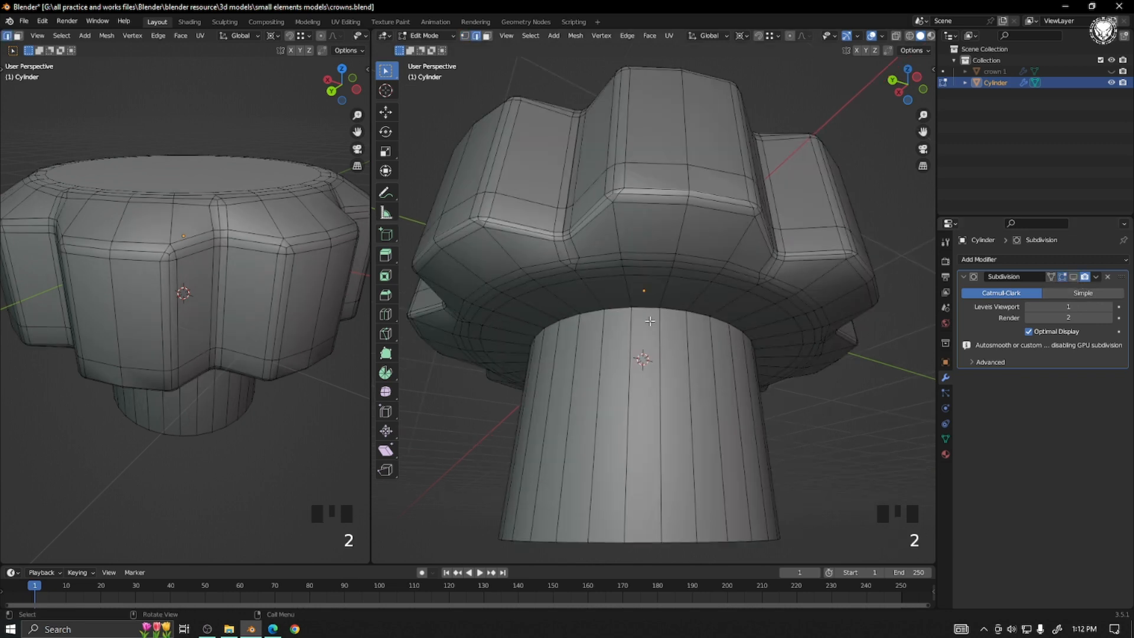
{"action": "left_click", "coordinate": [772, 380]}
{"action": "scroll", "coordinate": [771, 380], "scroll_direction": "down", "scroll_amount": 2}
{"action": "middle_click_drag", "start_coordinate": [771, 380], "coordinate": [774, 431]}
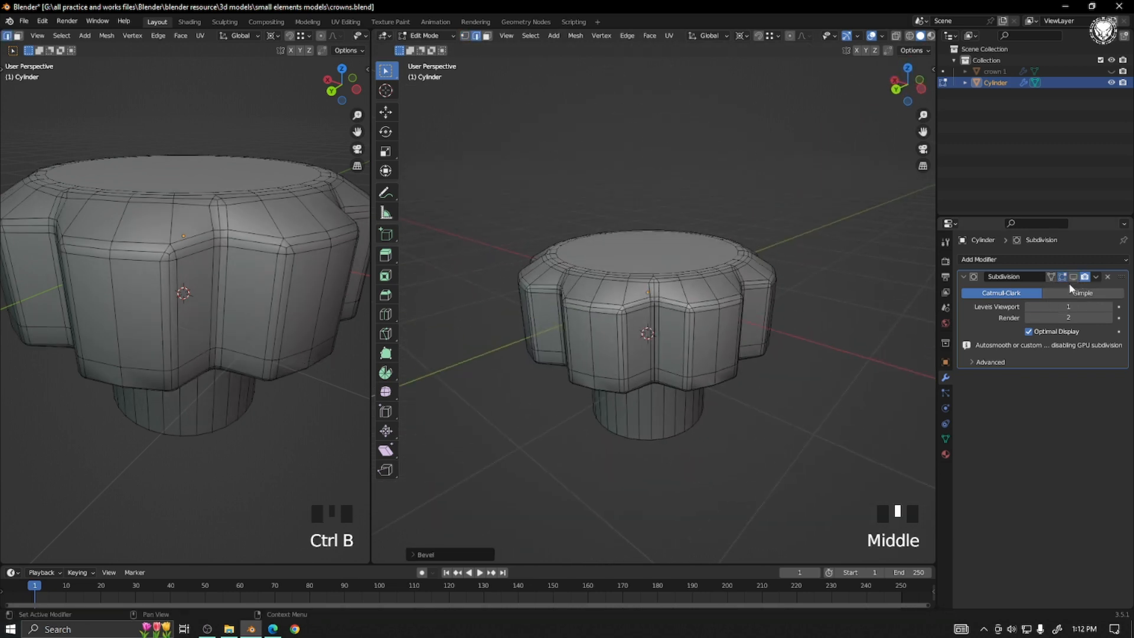
Enable the Subdivision modifier's viewport display, return to Object Mode and hide the overlays in the main viewport.
{"action": "left_click", "coordinate": [652, 374]}
{"action": "key", "text": "Tab"}
{"action": "key", "text": "shift+alt+z"}
{"action": "scroll", "coordinate": [652, 377], "scroll_direction": "up", "scroll_amount": 2}
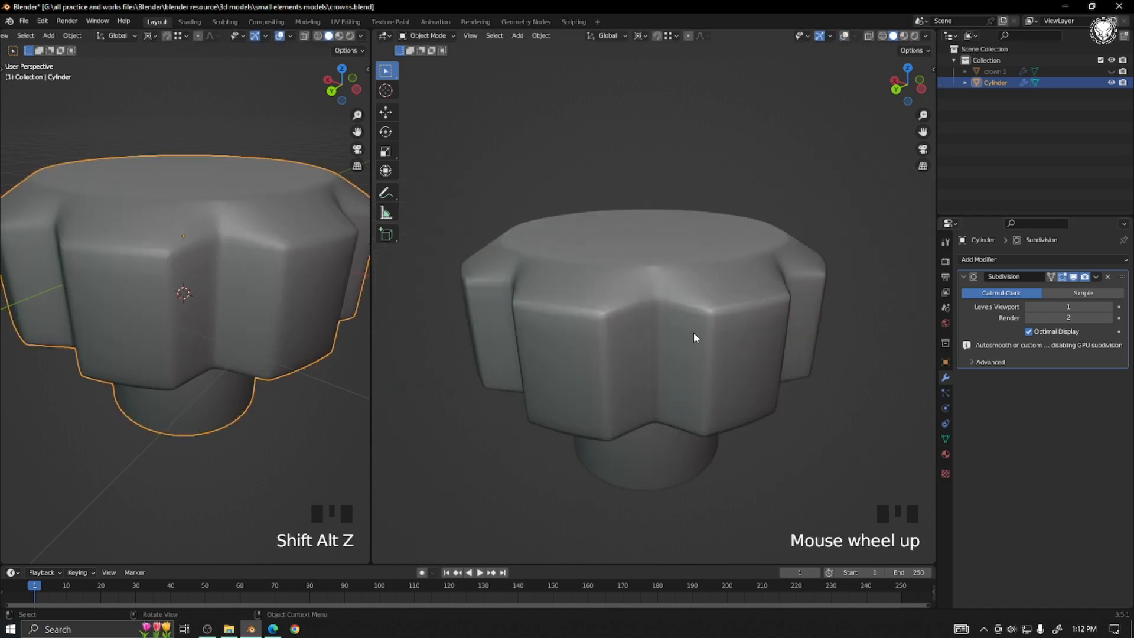
Apply Shade Smooth to the crown object.
{"action": "right_click", "coordinate": [693, 325]}
{"action": "right_click", "coordinate": [693, 325]}
{"action": "right_click_drag", "start_coordinate": [190, 301], "coordinate": [192, 315]}
{"action": "middle_click_drag", "start_coordinate": [191, 314], "coordinate": [286, 350]}
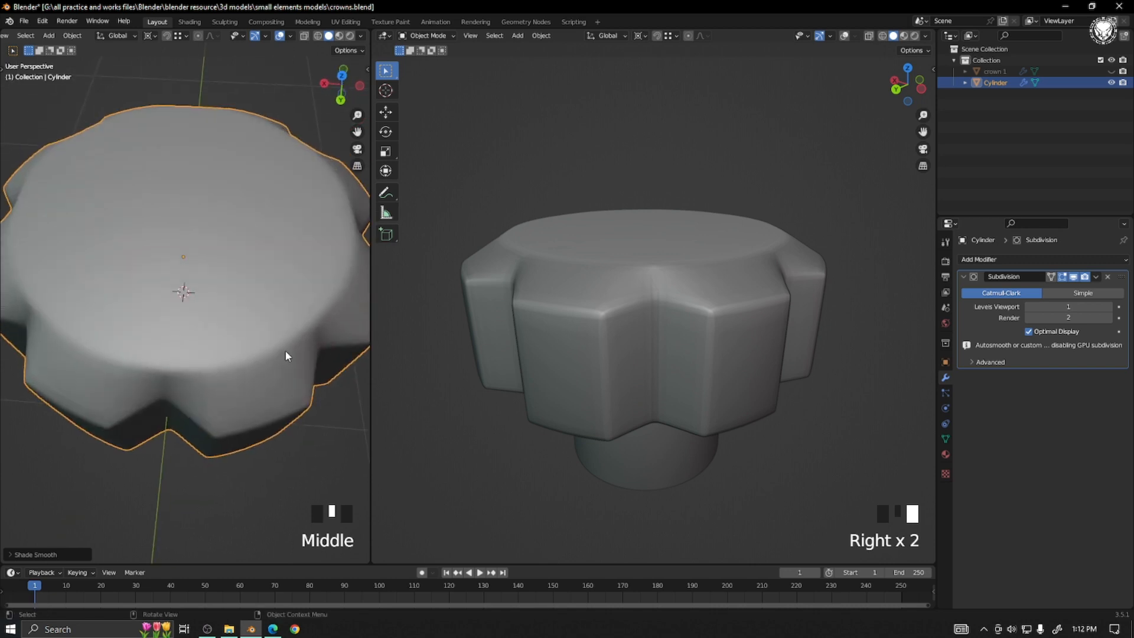
Widen the preview viewport and hide its overlays to view the finished crown.
{"action": "scroll", "coordinate": [648, 370], "scroll_direction": "up", "scroll_amount": 2}
{"action": "left_click_drag", "start_coordinate": [370, 417], "coordinate": [513, 413]}
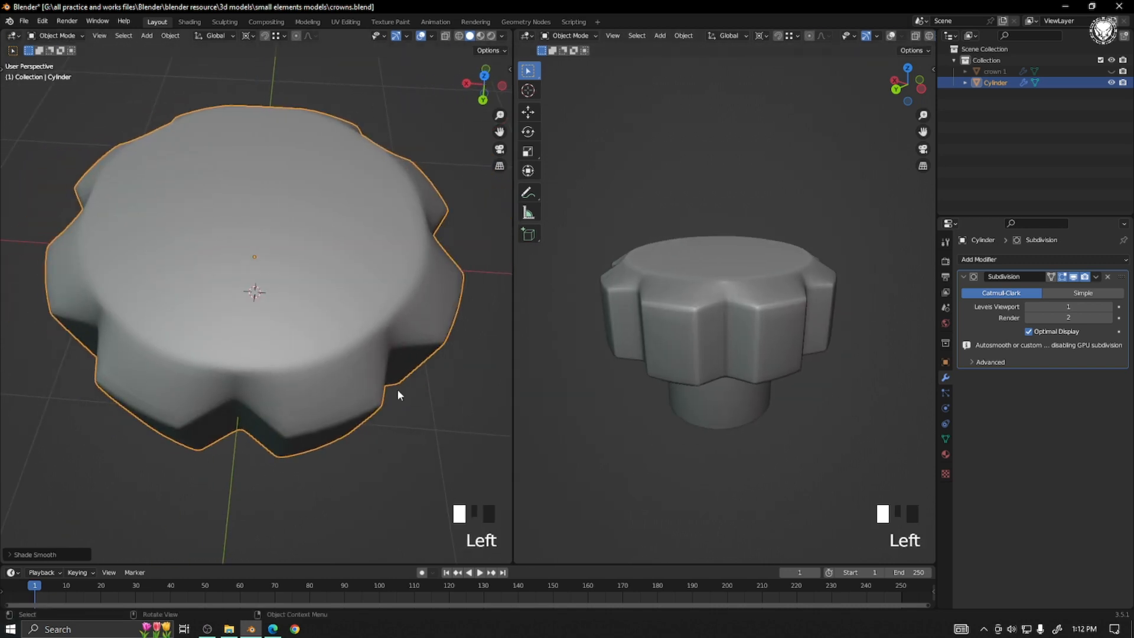
{"action": "middle_click_drag", "start_coordinate": [398, 389], "coordinate": [169, 319]}
{"action": "key", "text": "shift+alt+z"}
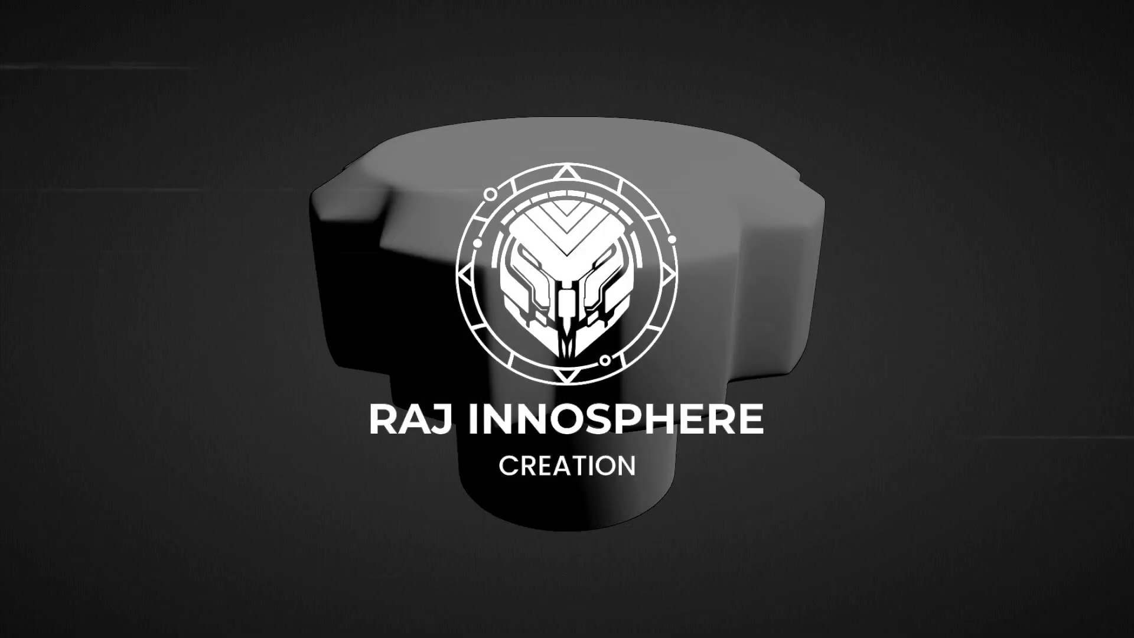